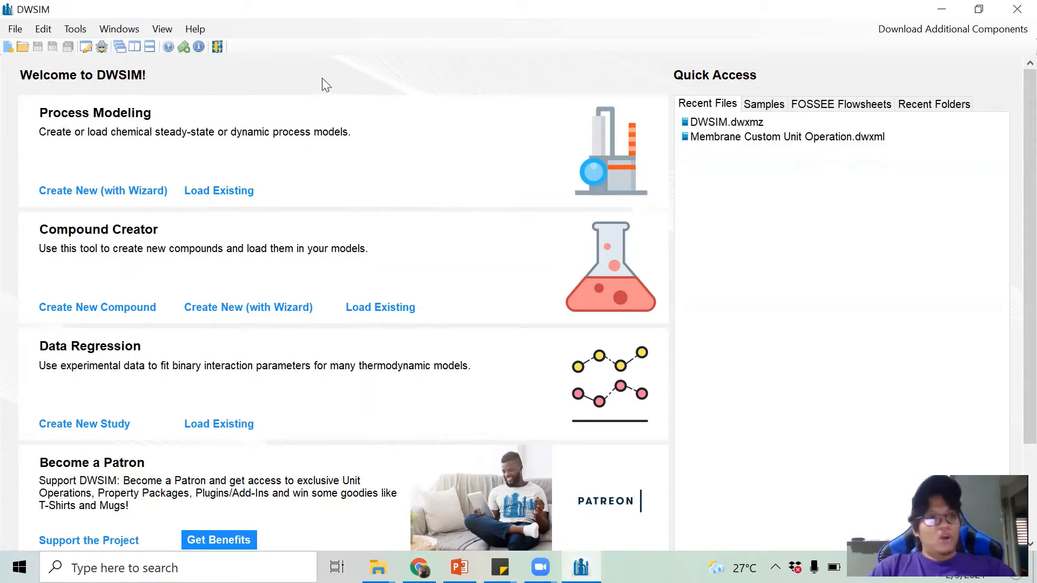
- Create a new process simulation
{"action": "left_click", "coordinate": [16, 26]}
{"action": "left_click", "coordinate": [18, 29]}
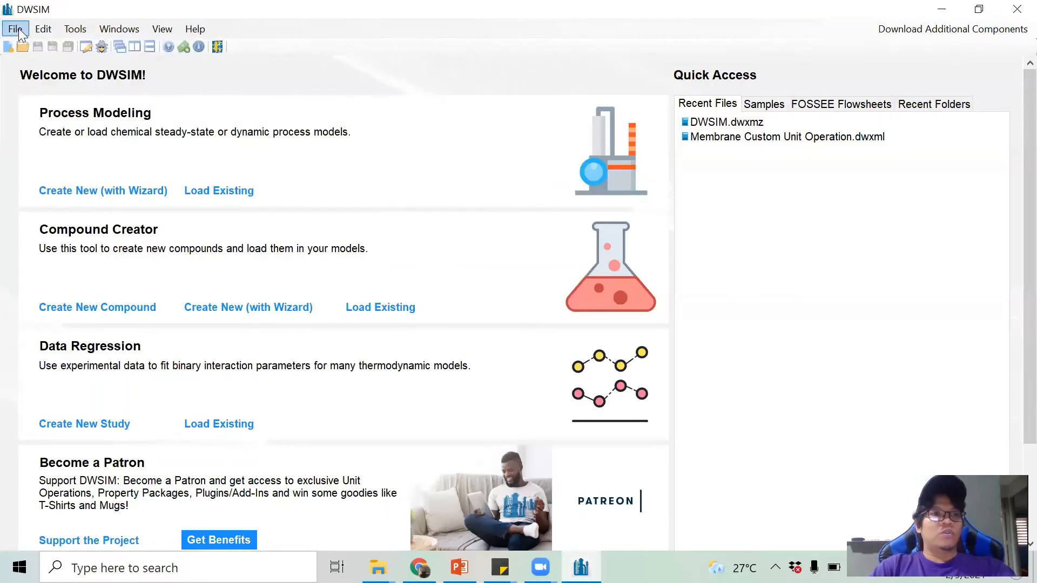
{"action": "left_click", "coordinate": [18, 28]}
{"action": "scroll", "coordinate": [442, 127], "scroll_direction": "down", "scroll_amount": 1}
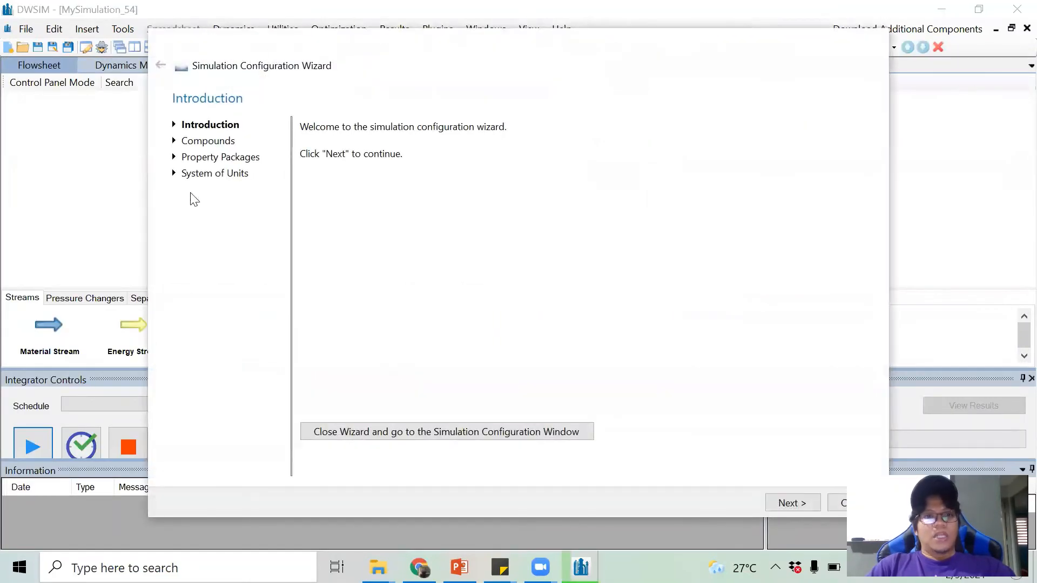
- Search the compound list for WATER and add Water from the ChemSep database to the simulation
{"action": "left_click", "coordinate": [789, 501]}
{"action": "left_click", "coordinate": [473, 157]}
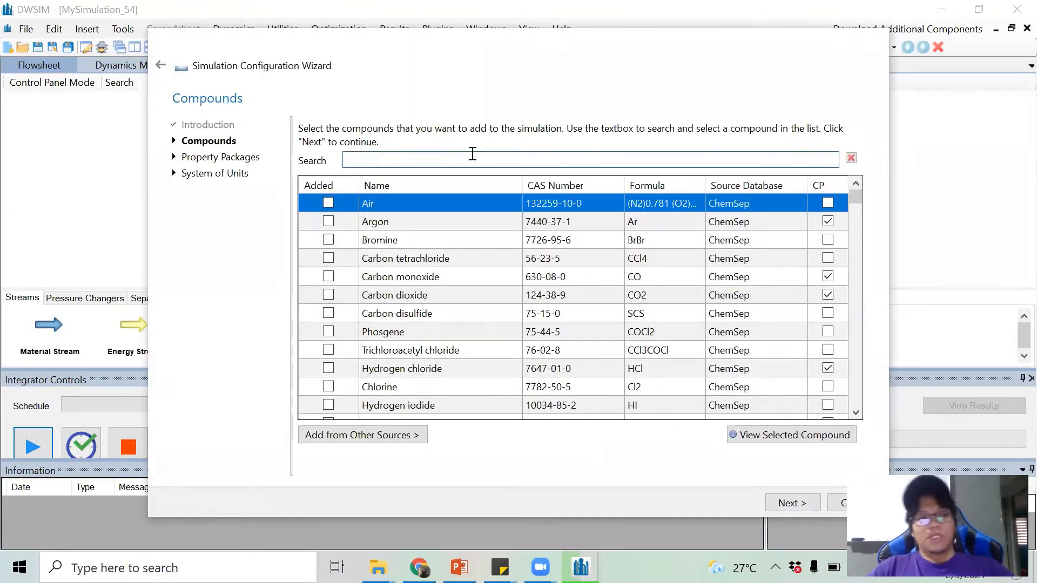
{"action": "type", "text": "WATER"}
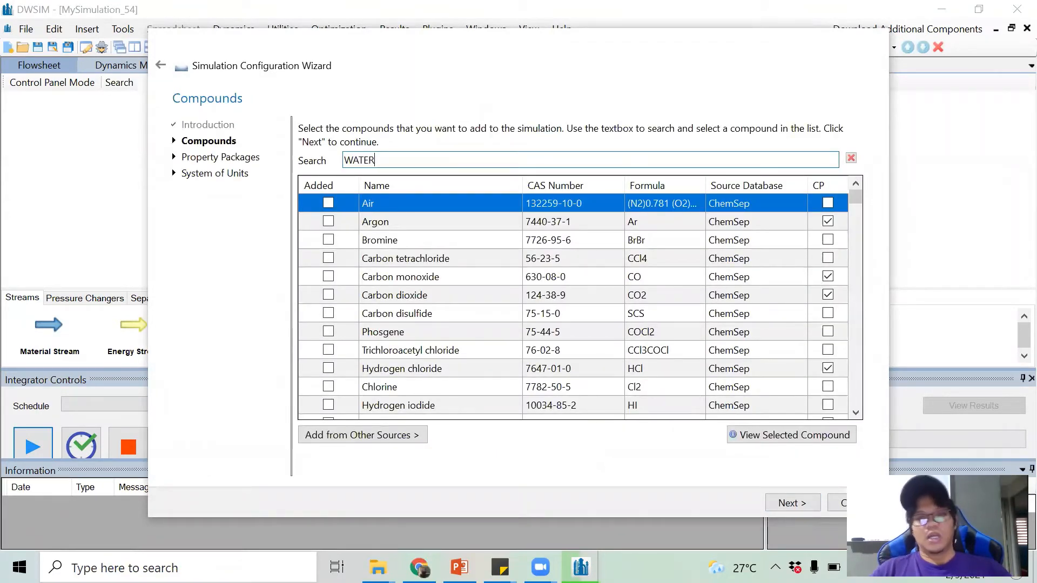
{"action": "key", "text": "Return"}
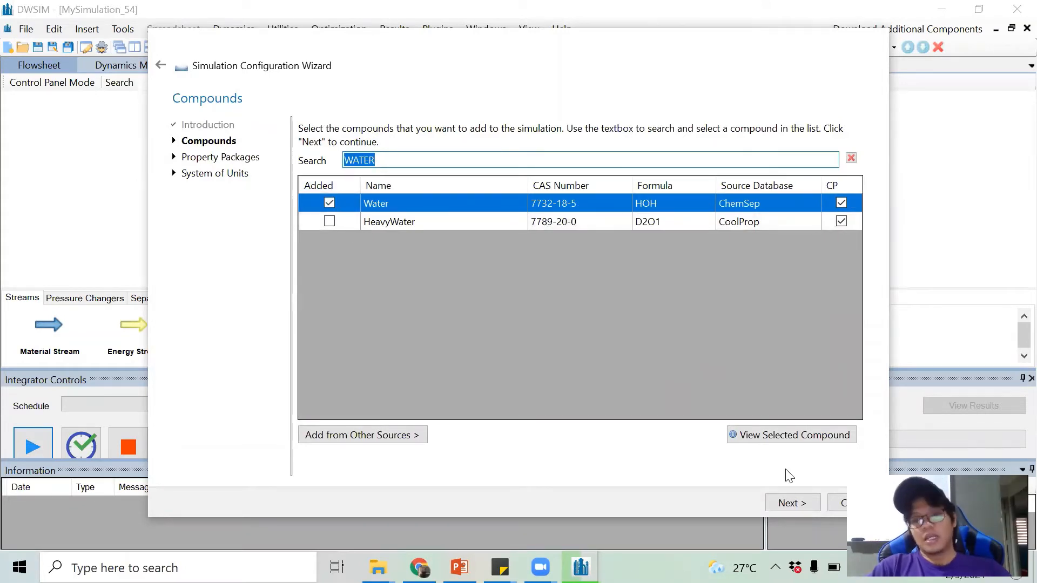
- Add the Steam Tables (IAPWS-IF97) property package and finish the simulation setup with the SI system of units
{"action": "left_click", "coordinate": [788, 503]}
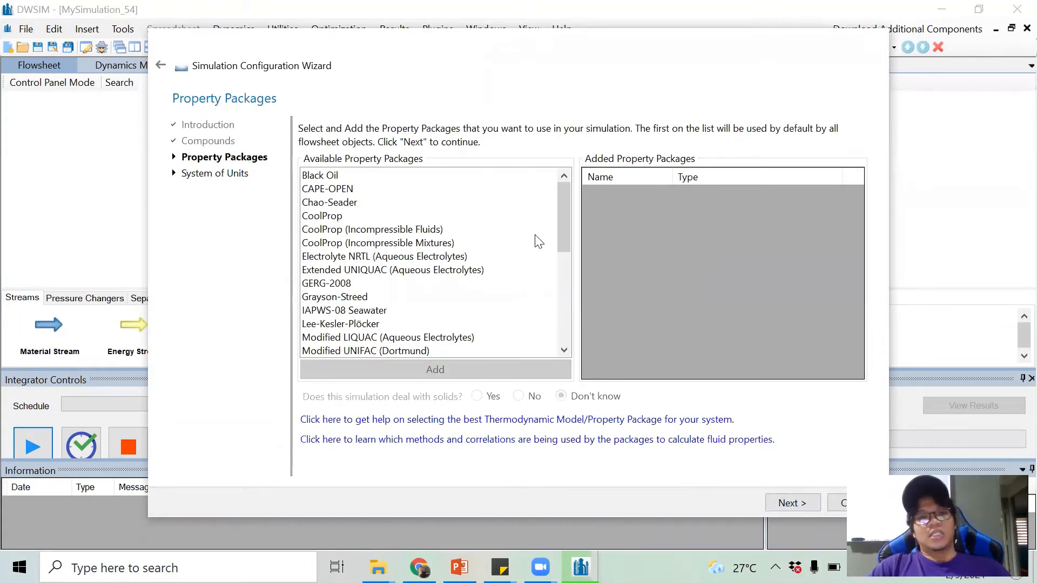
{"action": "left_click_drag", "start_coordinate": [560, 213], "coordinate": [557, 335]}
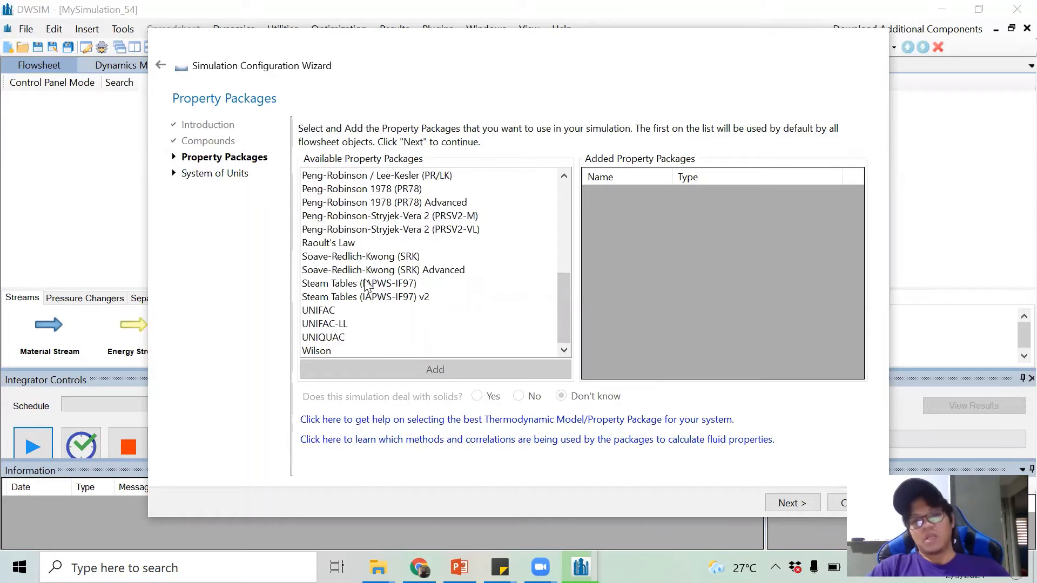
{"action": "left_click", "coordinate": [391, 290]}
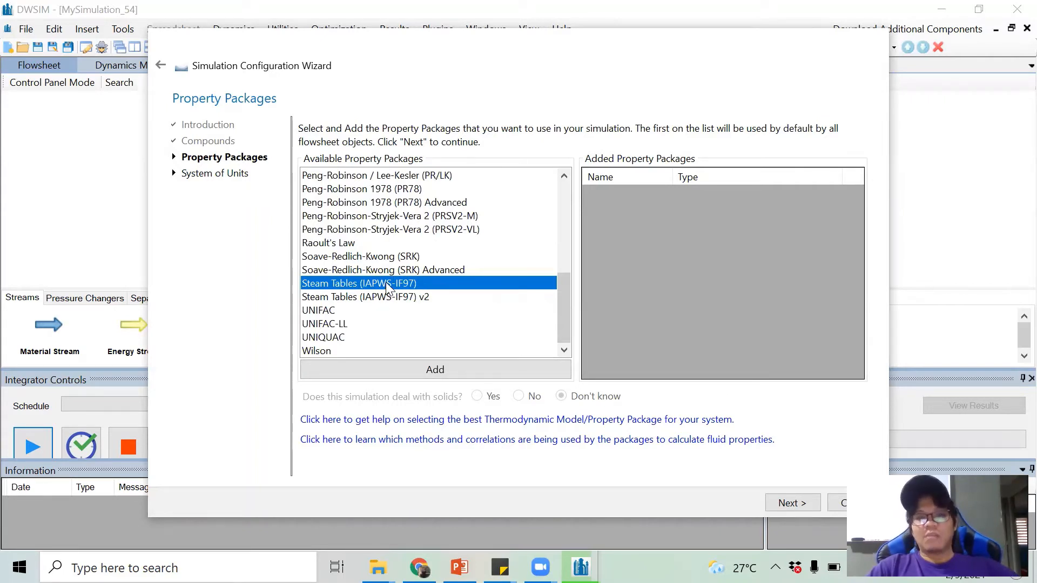
{"action": "left_click", "coordinate": [420, 370]}
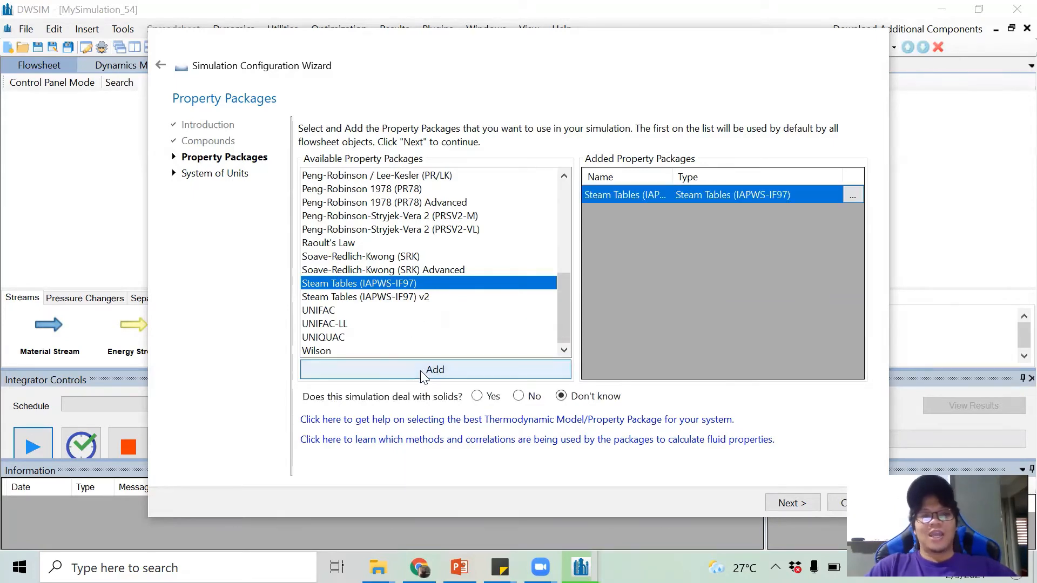
{"action": "left_click", "coordinate": [792, 502]}
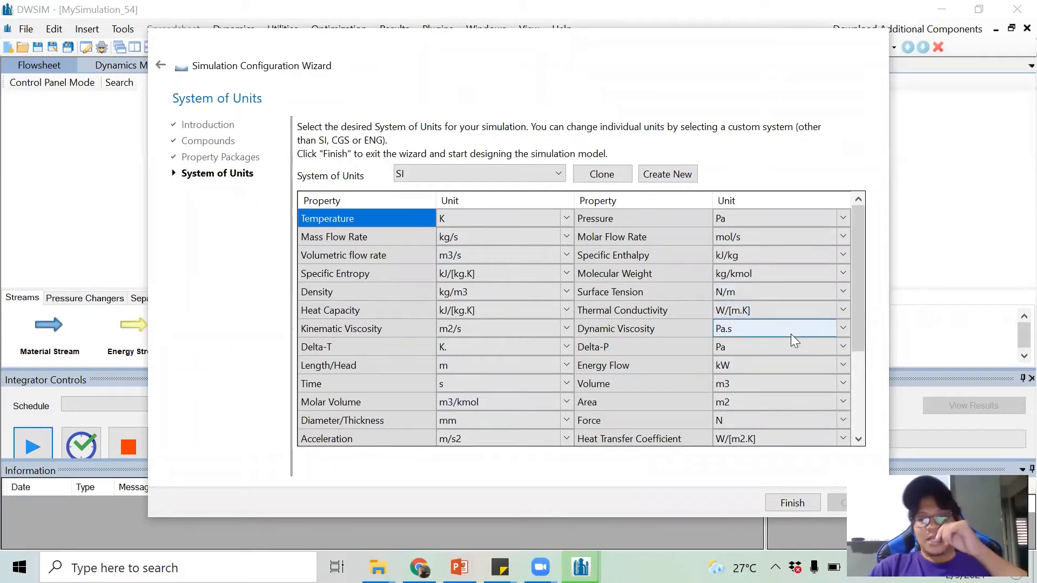
{"action": "left_click", "coordinate": [799, 503]}
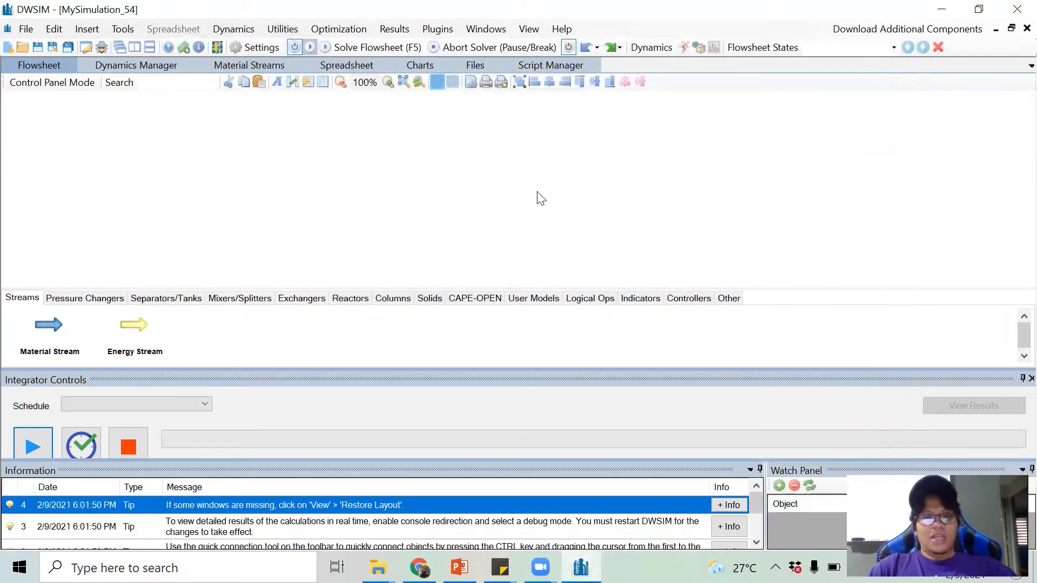
- Close the Integrator Controls and enlarge the flowsheet area by shrinking the message area below it
{"action": "left_click", "coordinate": [1014, 383]}
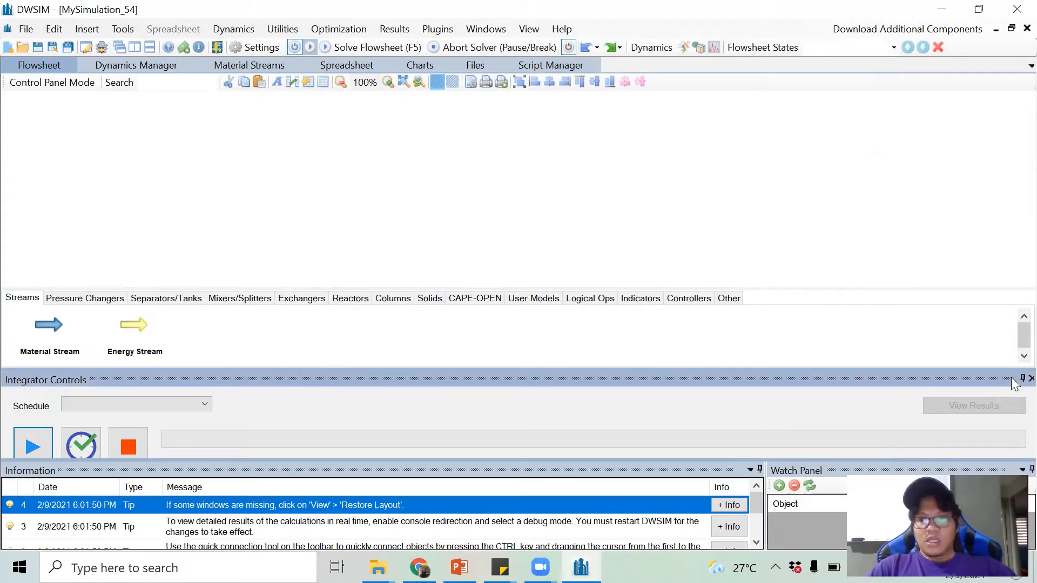
{"action": "left_click", "coordinate": [1031, 379]}
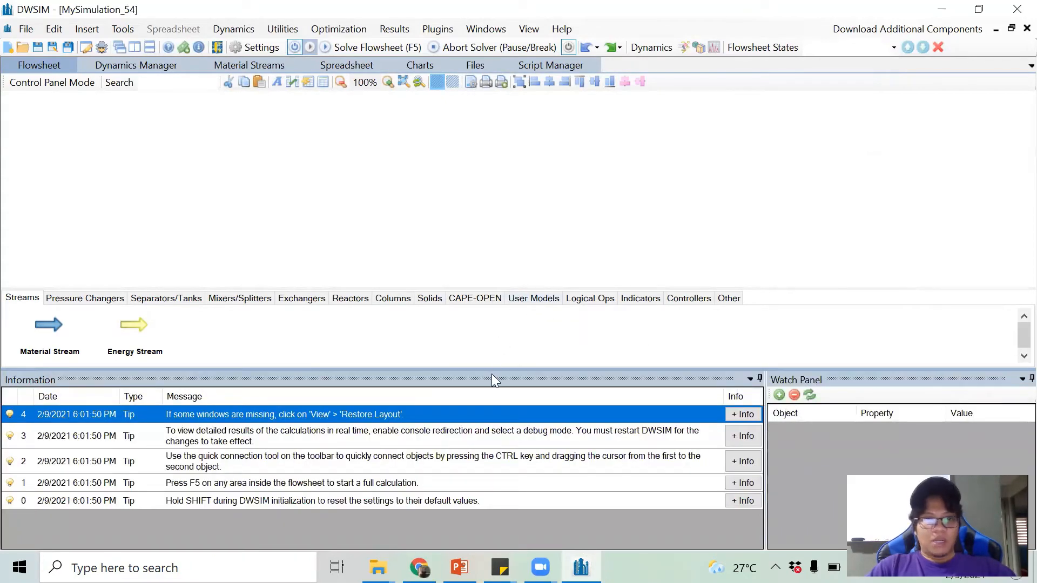
{"action": "left_click_drag", "start_coordinate": [491, 371], "coordinate": [487, 440]}
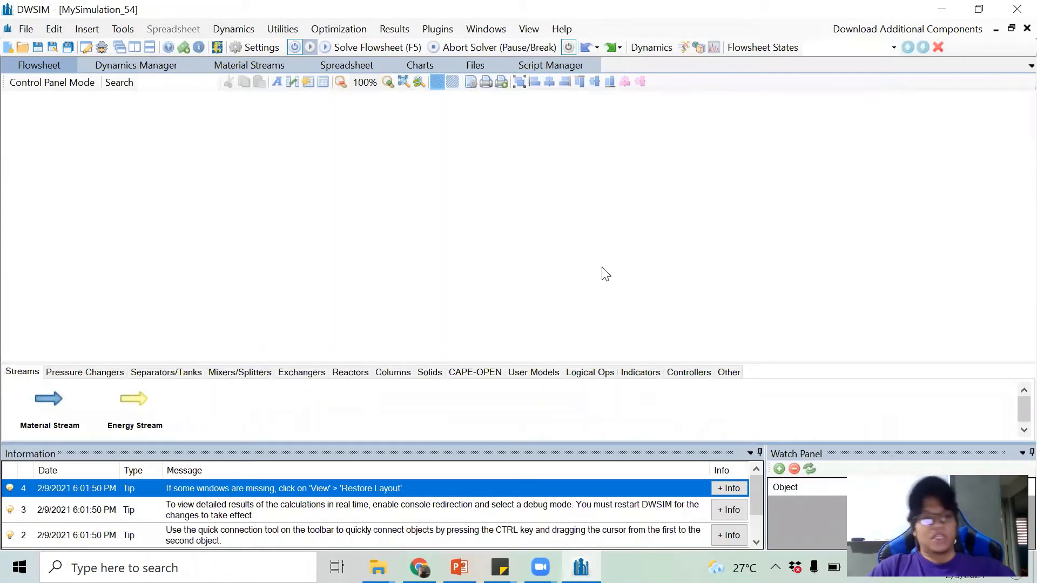
- Place a pump, two heaters and an expander (turbine) in a row across the flowsheet, in process order
{"action": "left_click", "coordinate": [97, 373]}
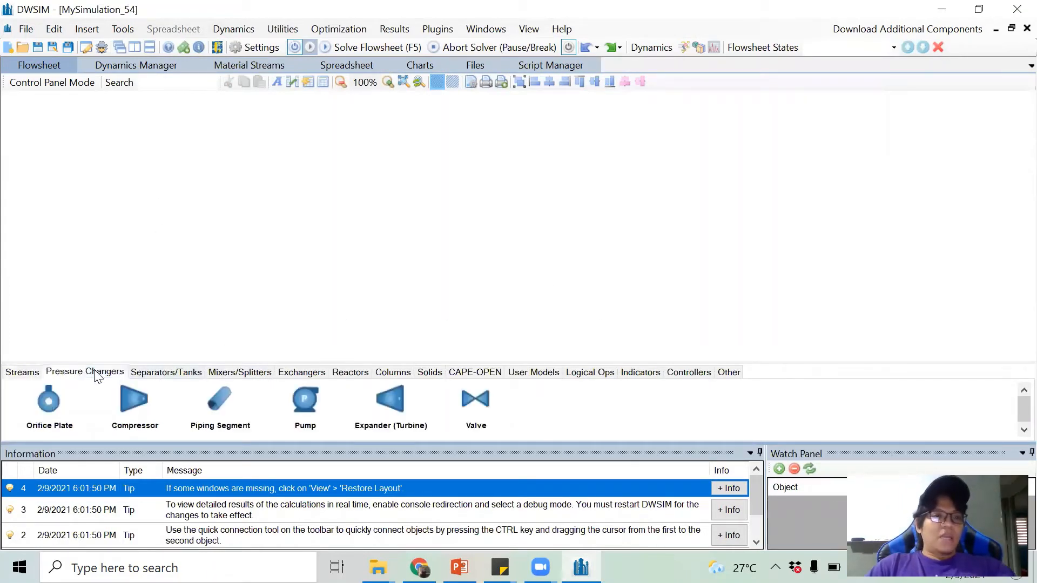
{"action": "left_click_drag", "start_coordinate": [291, 415], "coordinate": [250, 216]}
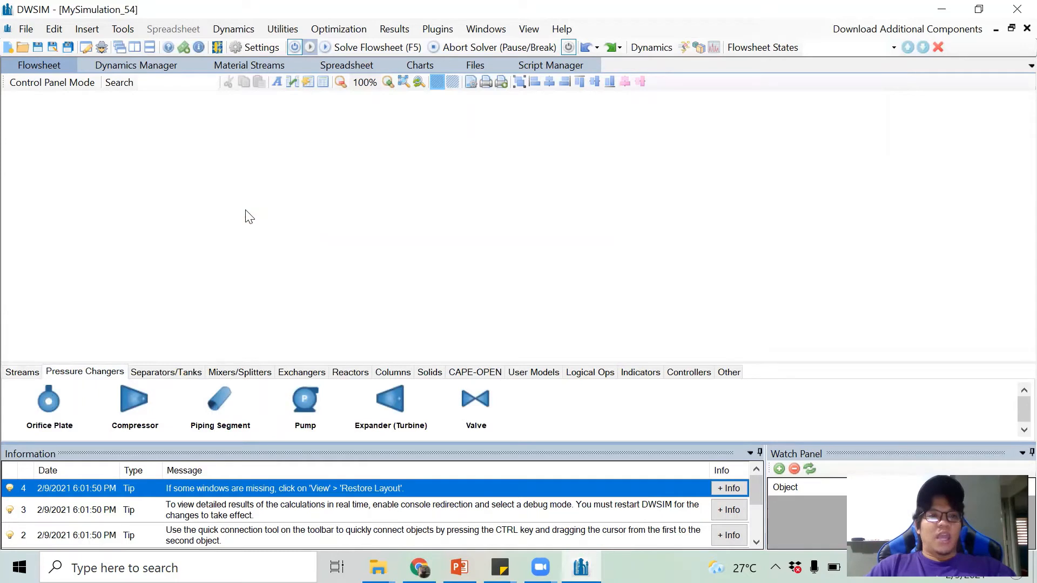
{"action": "left_click", "coordinate": [307, 374]}
{"action": "left_click_drag", "start_coordinate": [139, 406], "coordinate": [392, 221]}
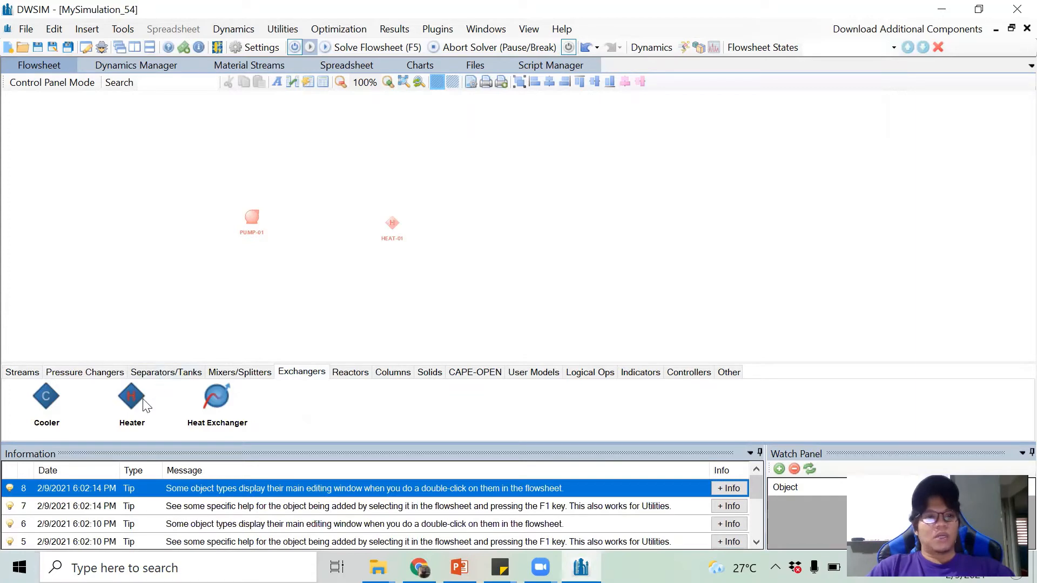
{"action": "left_click_drag", "start_coordinate": [144, 405], "coordinate": [485, 211]}
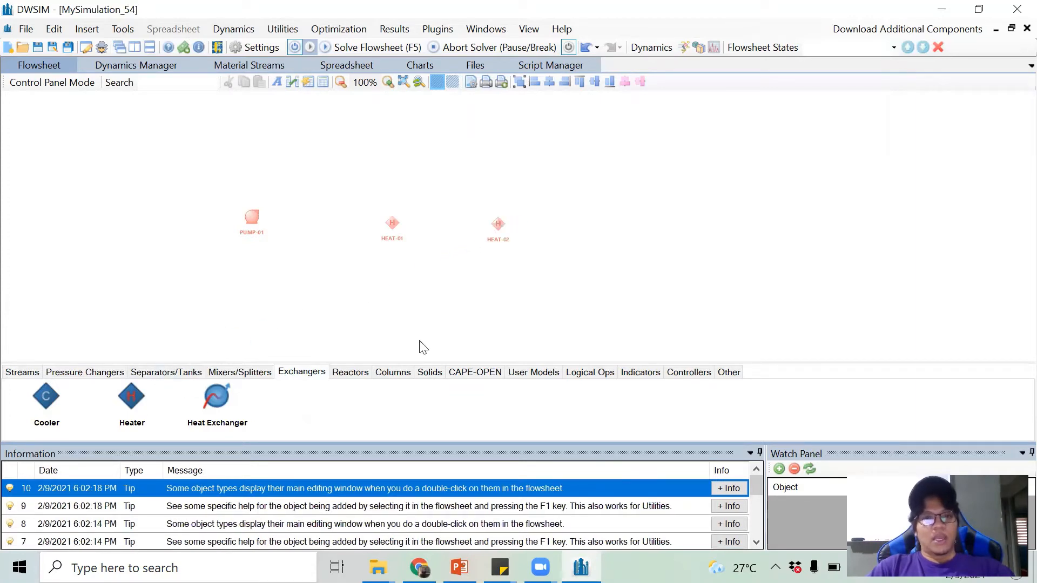
{"action": "left_click", "coordinate": [89, 374]}
{"action": "left_click_drag", "start_coordinate": [380, 409], "coordinate": [605, 215]}
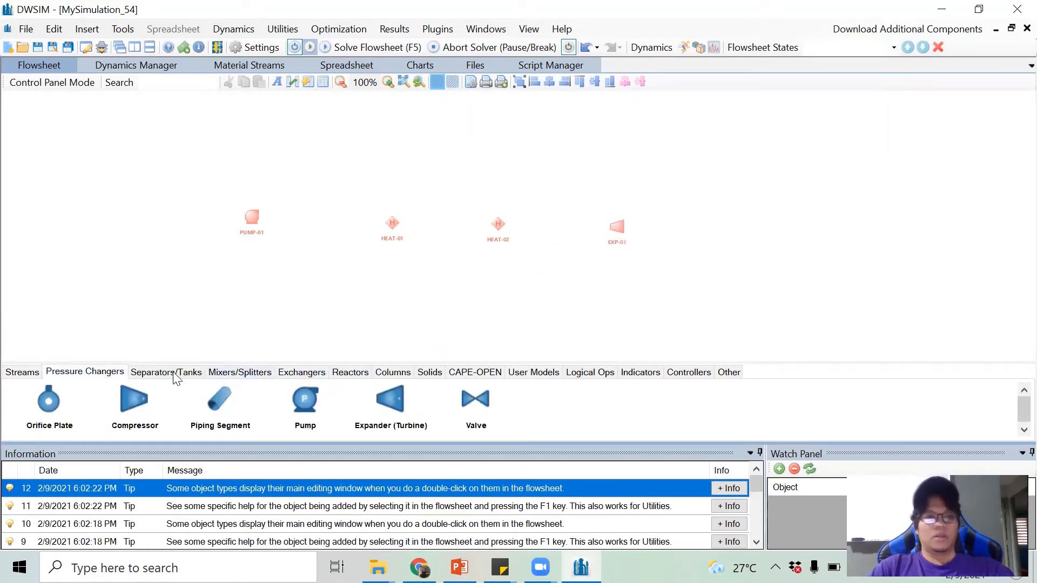
- Place five material streams: one before the pump, one in each gap between the units, and one after the expander
{"action": "left_click", "coordinate": [25, 377]}
{"action": "left_click_drag", "start_coordinate": [46, 416], "coordinate": [180, 216]}
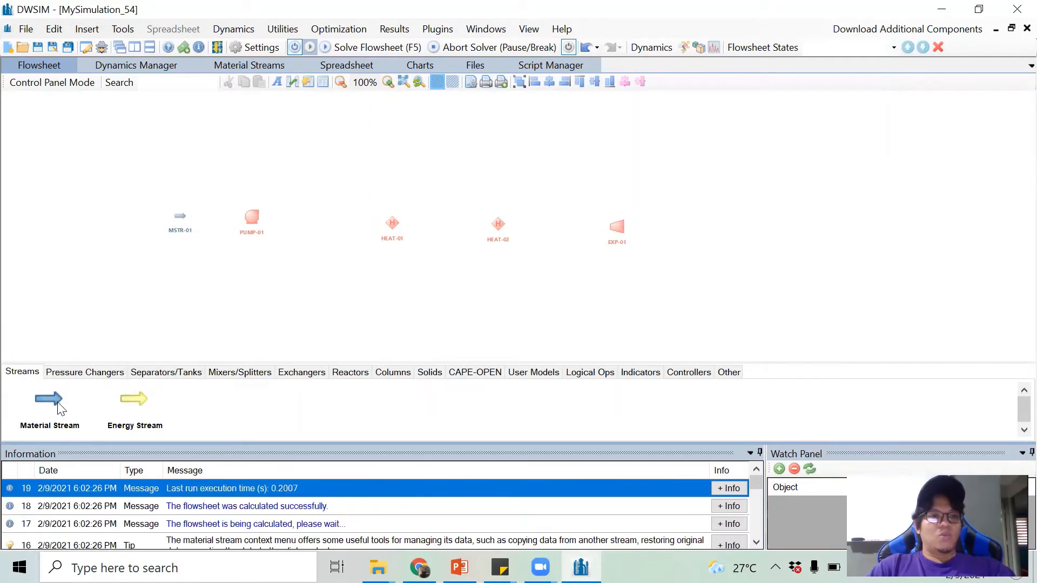
{"action": "left_click_drag", "start_coordinate": [60, 409], "coordinate": [318, 217]}
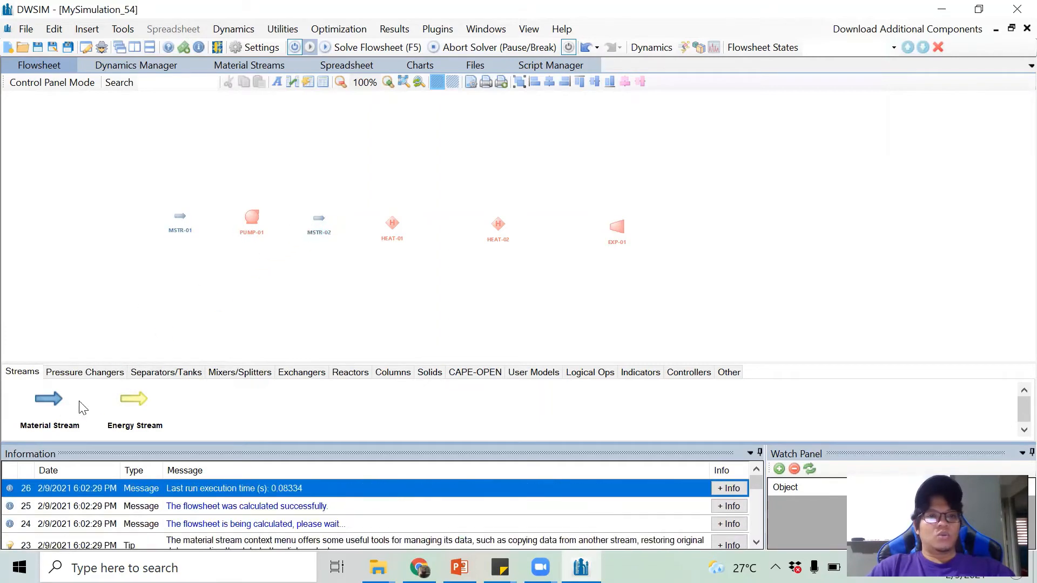
{"action": "left_click_drag", "start_coordinate": [83, 408], "coordinate": [442, 223]}
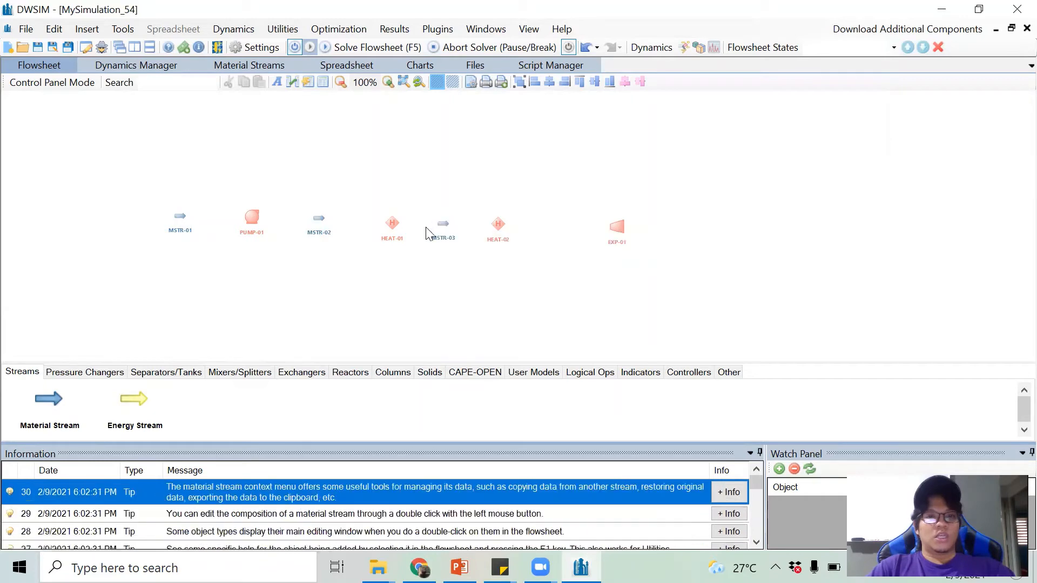
{"action": "left_click_drag", "start_coordinate": [81, 402], "coordinate": [533, 215]}
{"action": "left_click_drag", "start_coordinate": [49, 400], "coordinate": [663, 215]}
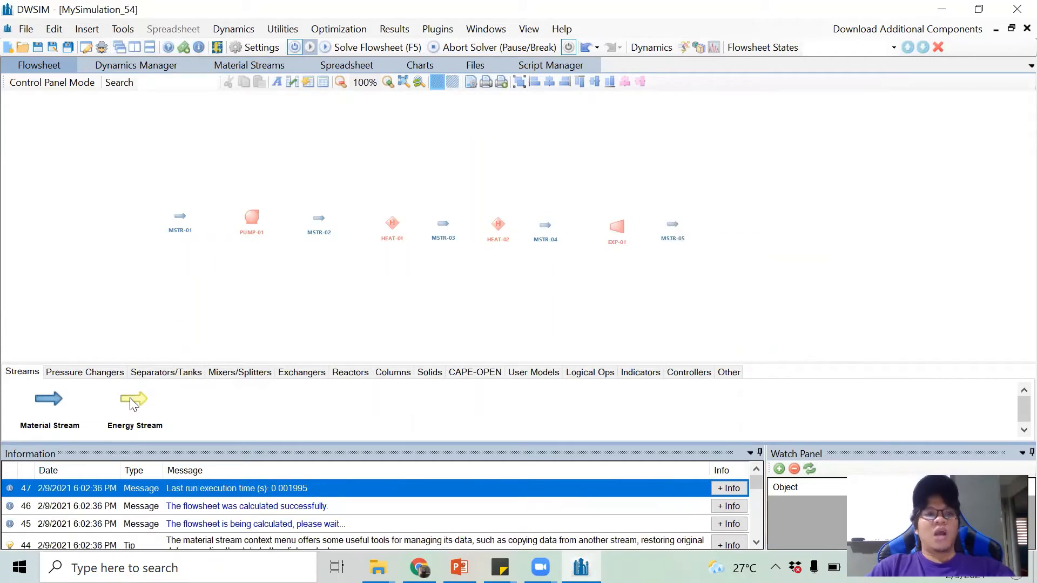
- Place energy streams below the units so that the pump, both heaters and the expander each have one
{"action": "left_click_drag", "start_coordinate": [133, 404], "coordinate": [376, 288]}
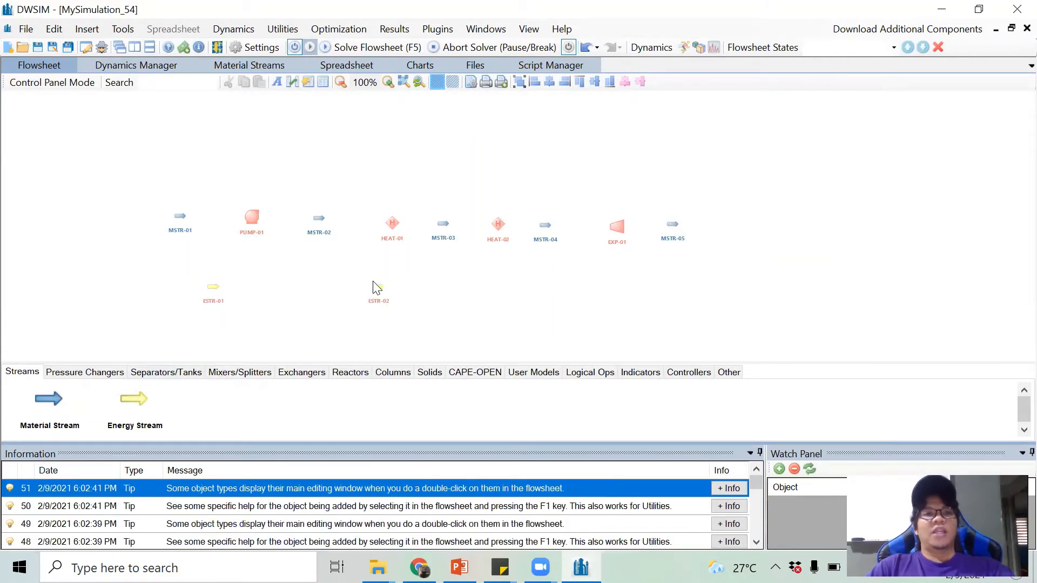
{"action": "left_click_drag", "start_coordinate": [144, 402], "coordinate": [481, 273]}
{"action": "left_click_drag", "start_coordinate": [147, 403], "coordinate": [610, 279]}
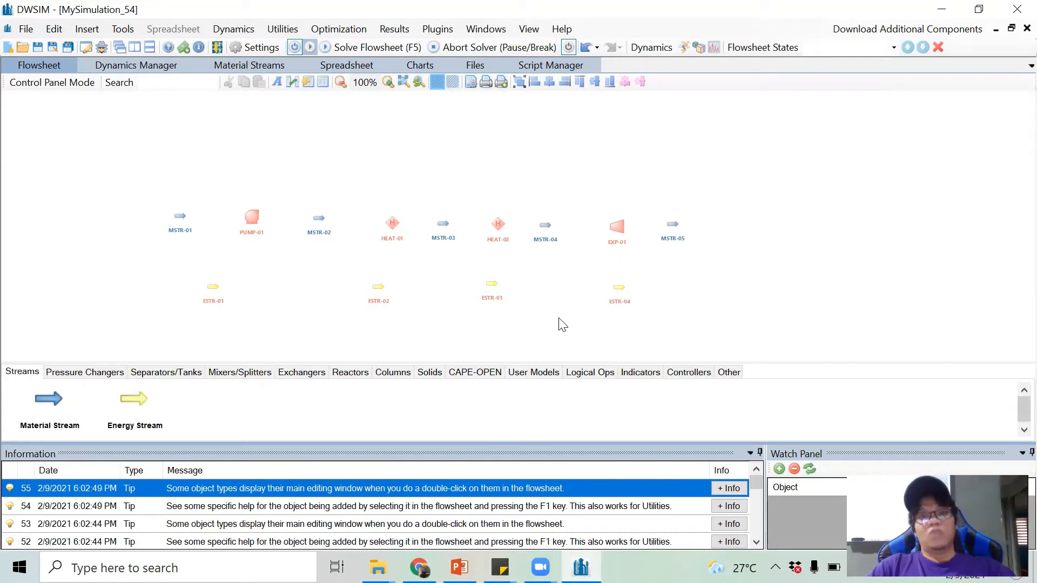
- Try to rename the material stream before the pump as LP-H2O
{"action": "left_click_drag", "start_coordinate": [692, 296], "coordinate": [700, 244]}
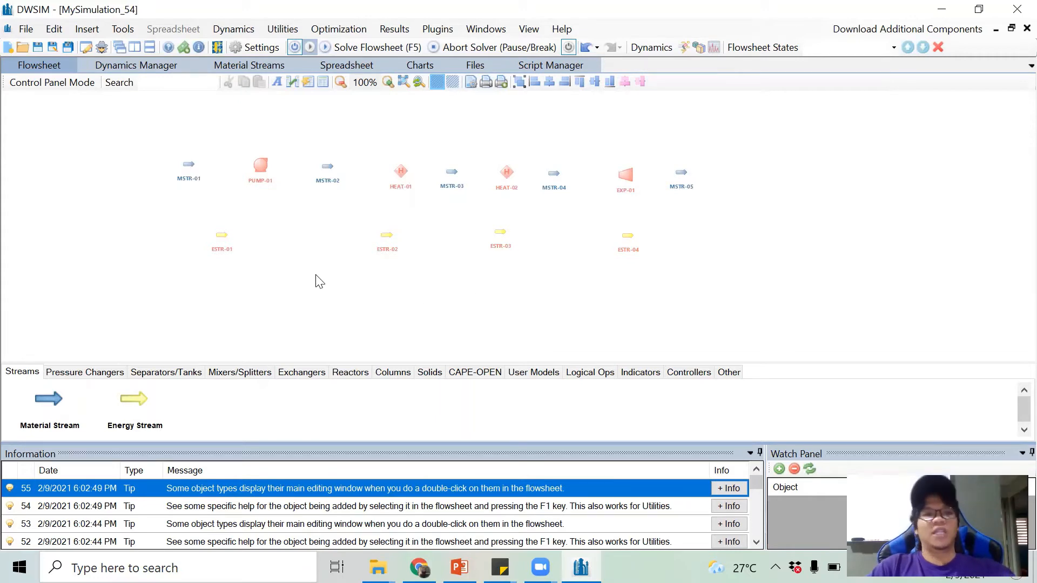
{"action": "scroll", "coordinate": [319, 281], "scroll_direction": "up", "scroll_amount": 3}
{"action": "scroll", "coordinate": [319, 282], "scroll_direction": "up", "scroll_amount": 3}
{"action": "left_click_drag", "start_coordinate": [363, 294], "coordinate": [274, 239]}
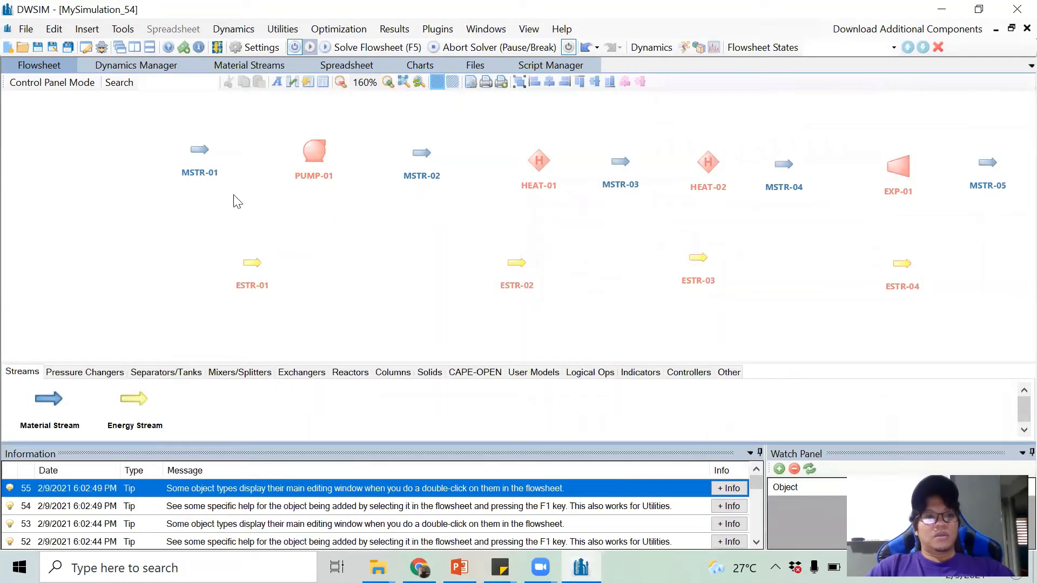
{"action": "double_click", "coordinate": [199, 153]}
{"action": "left_click_drag", "start_coordinate": [166, 116], "coordinate": [68, 115]}
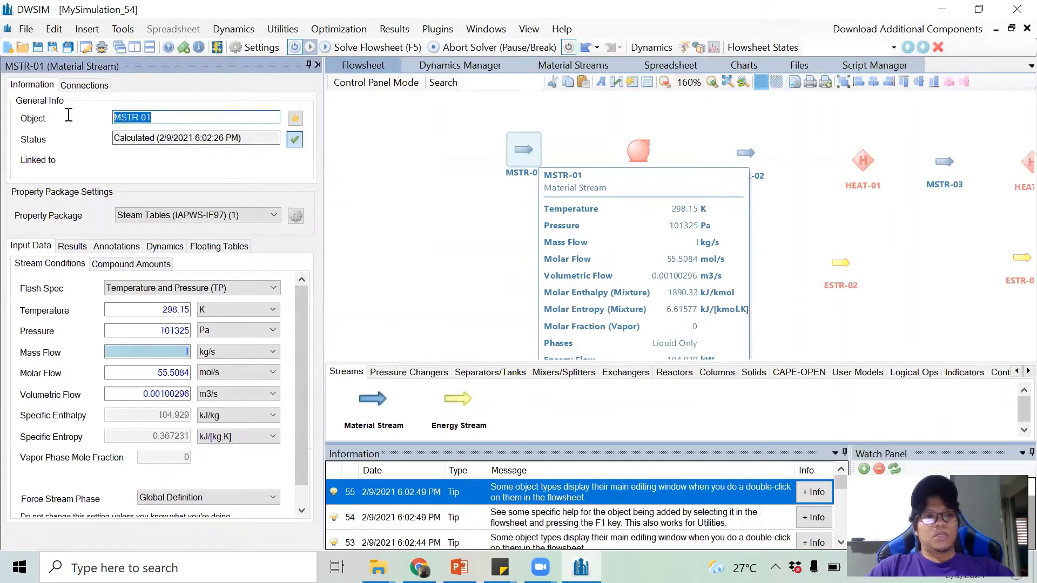
{"action": "type", "text": "LP"}
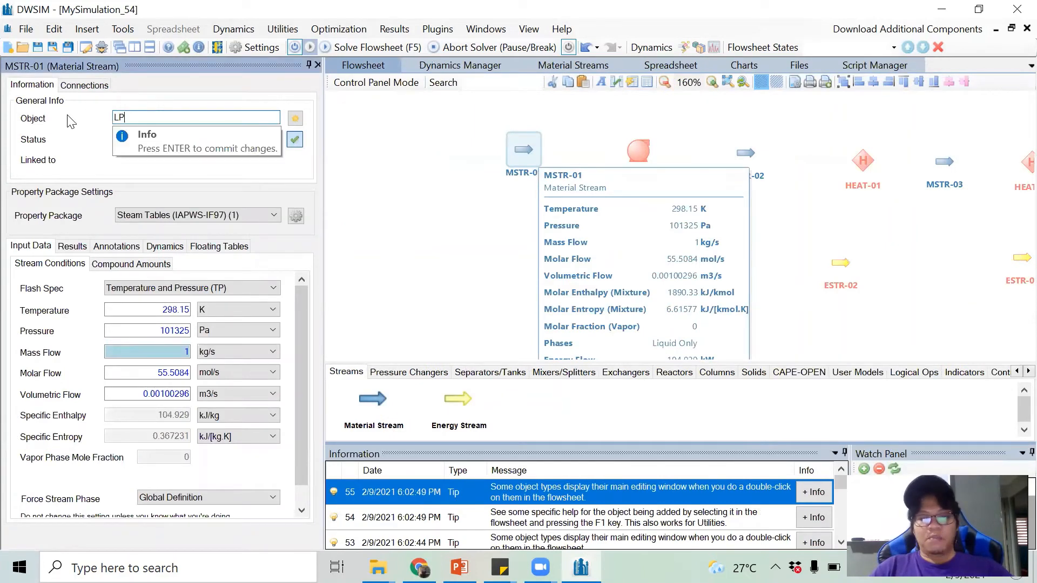
{"action": "type", "text": "-H2O"}
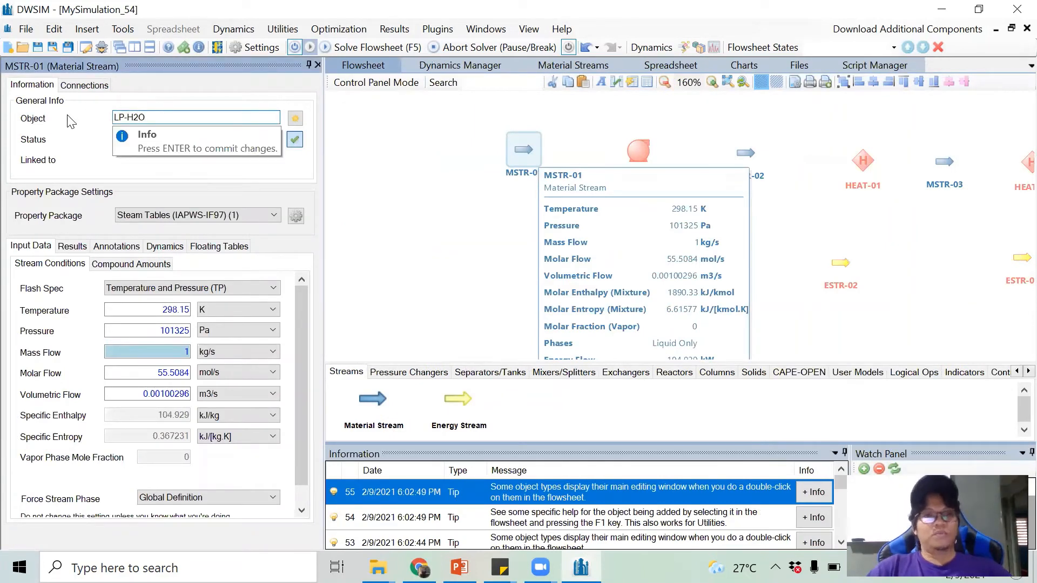
{"action": "left_click", "coordinate": [442, 232]}
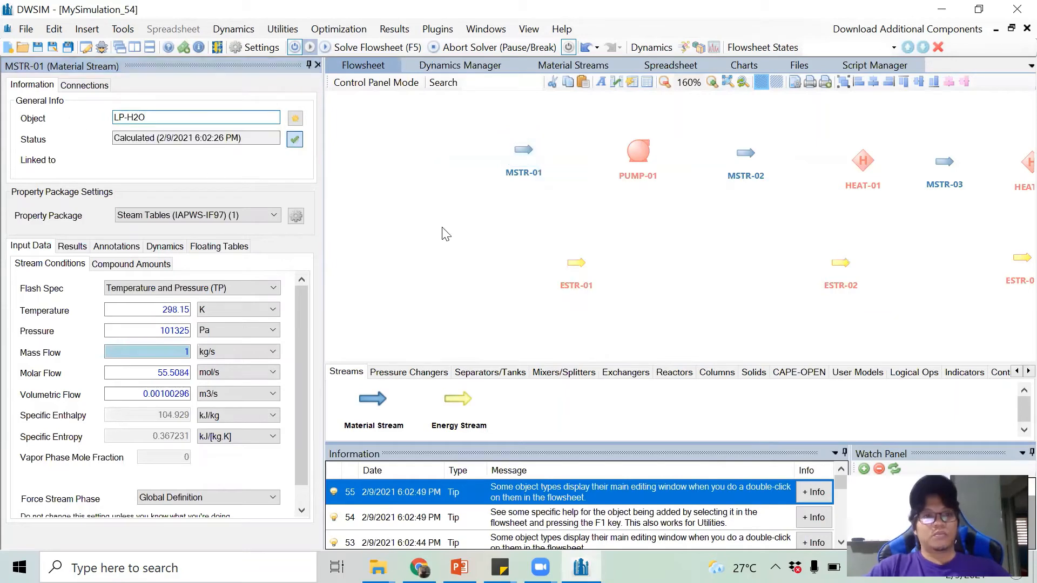
- Rename the energy stream below the pump as E1
{"action": "left_click", "coordinate": [573, 269]}
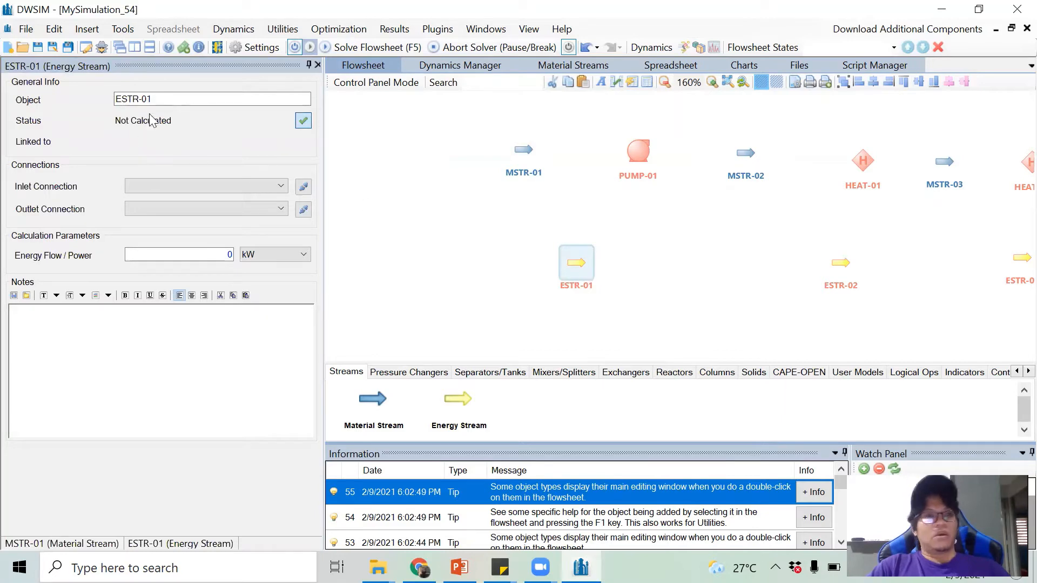
{"action": "left_click_drag", "start_coordinate": [153, 99], "coordinate": [74, 99]}
{"action": "type", "text": "E1"}
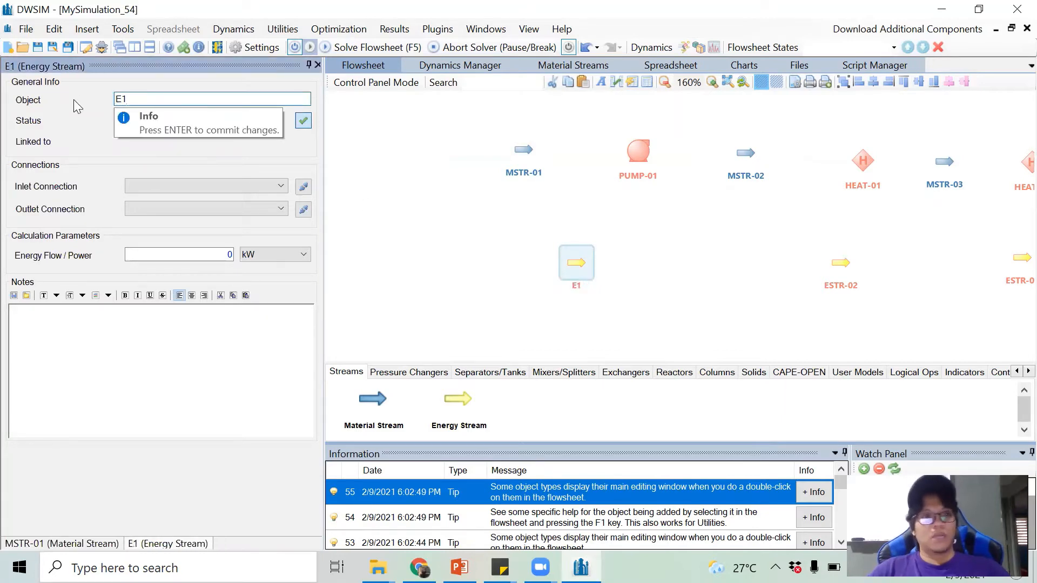
- Rename the material stream before the pump as LP-H2O
{"action": "left_click", "coordinate": [522, 154]}
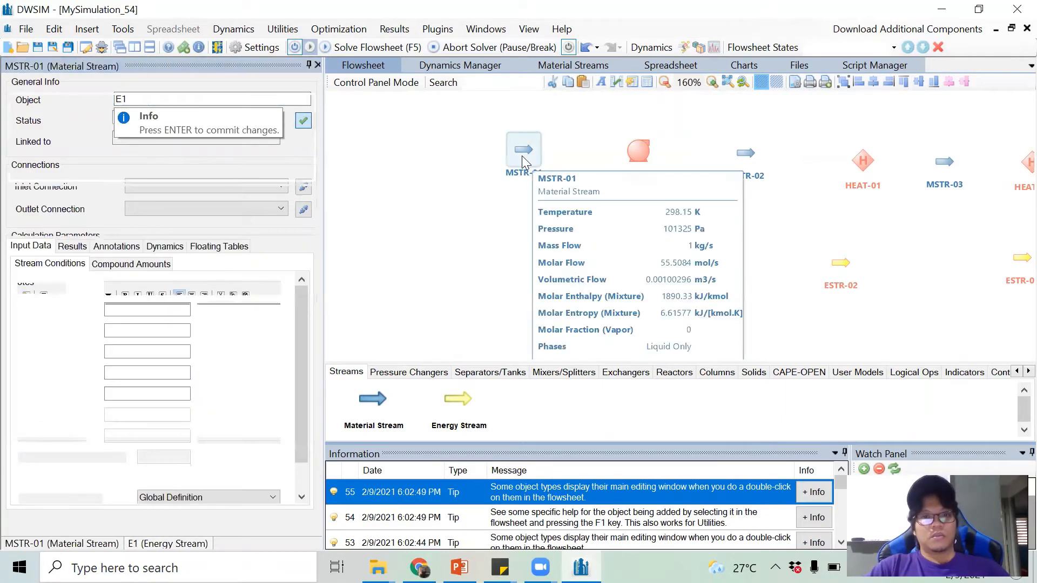
{"action": "left_click_drag", "start_coordinate": [152, 117], "coordinate": [81, 120]}
{"action": "type", "text": "LP-H2O"}
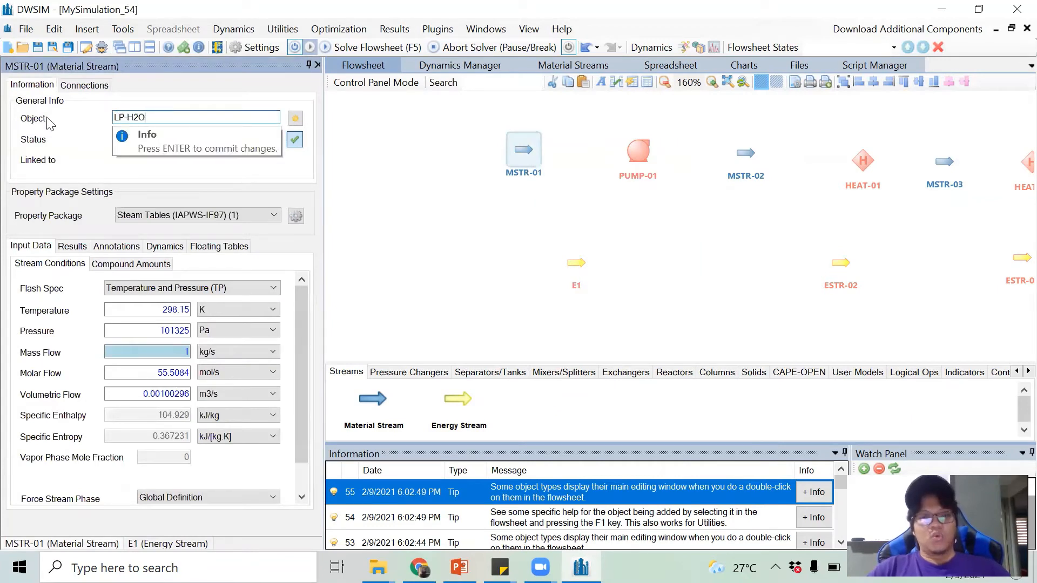
{"action": "key", "text": "Return"}
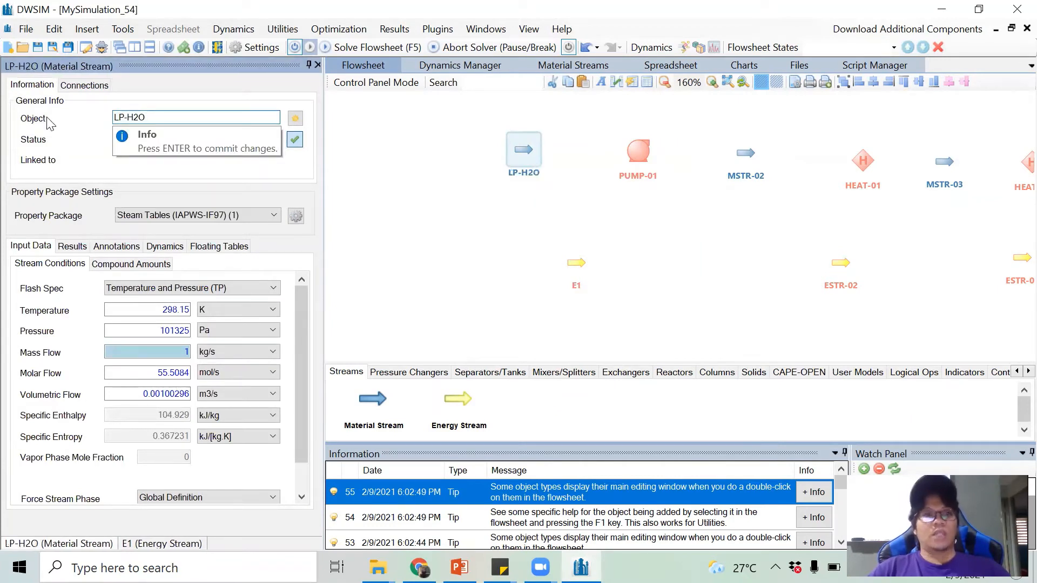
- Rename the material stream between the pump and the first heater as HO-H2O
{"action": "left_click", "coordinate": [751, 172]}
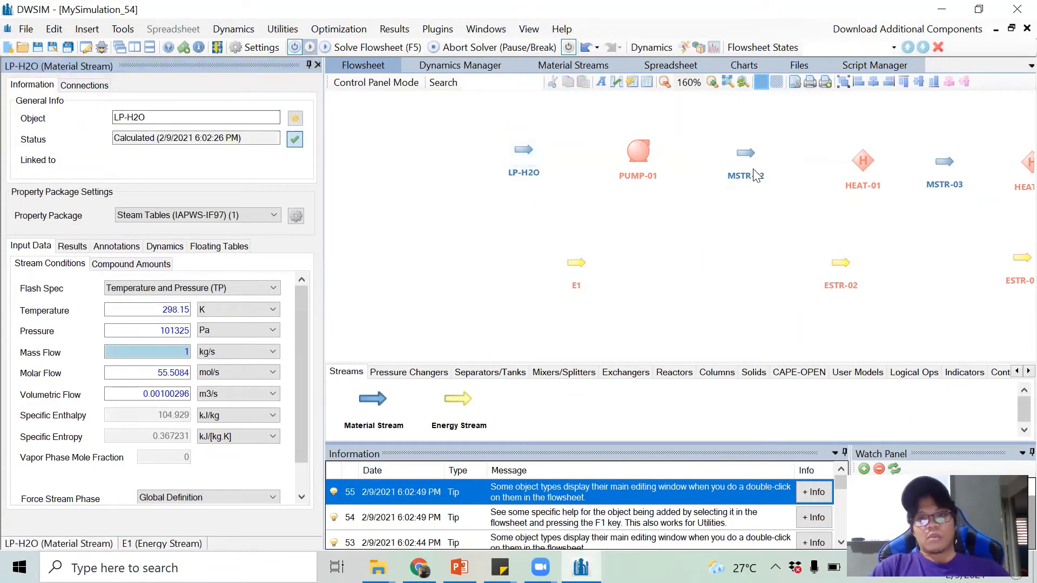
{"action": "left_click", "coordinate": [750, 162]}
{"action": "left_click_drag", "start_coordinate": [153, 118], "coordinate": [81, 119]}
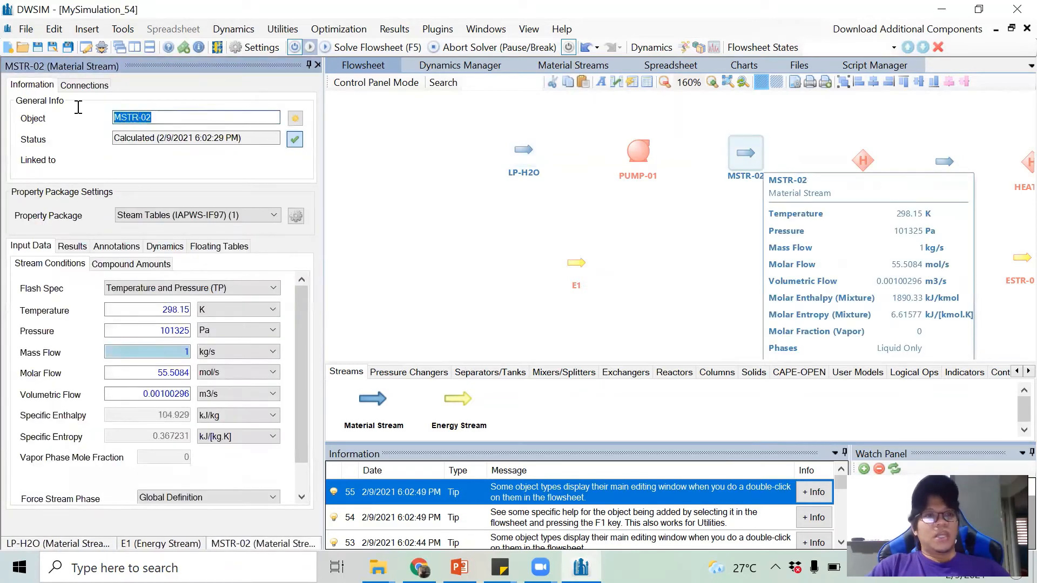
{"action": "type", "text": "HO-H2O"}
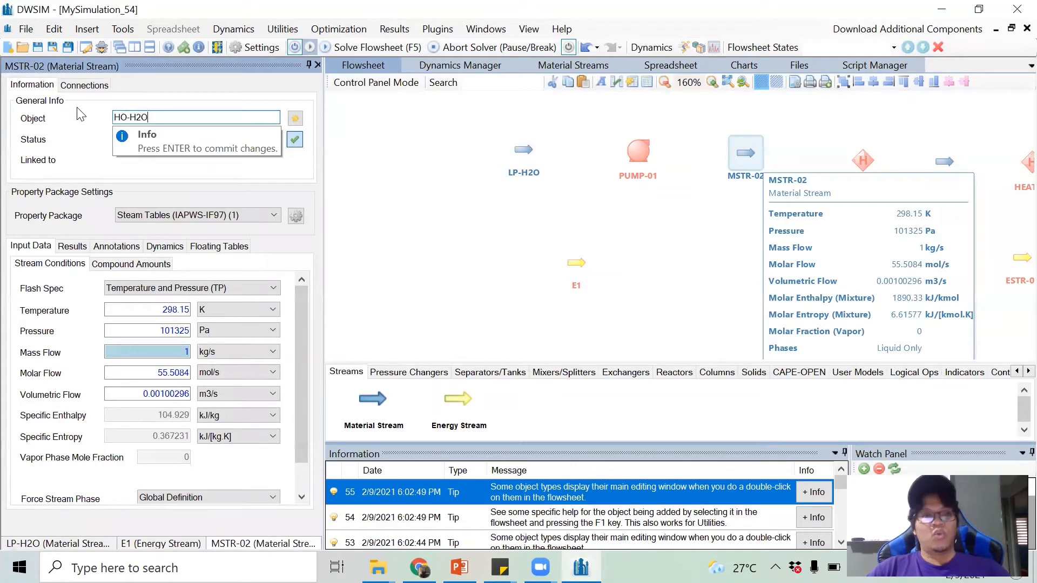
{"action": "key", "text": "Return"}
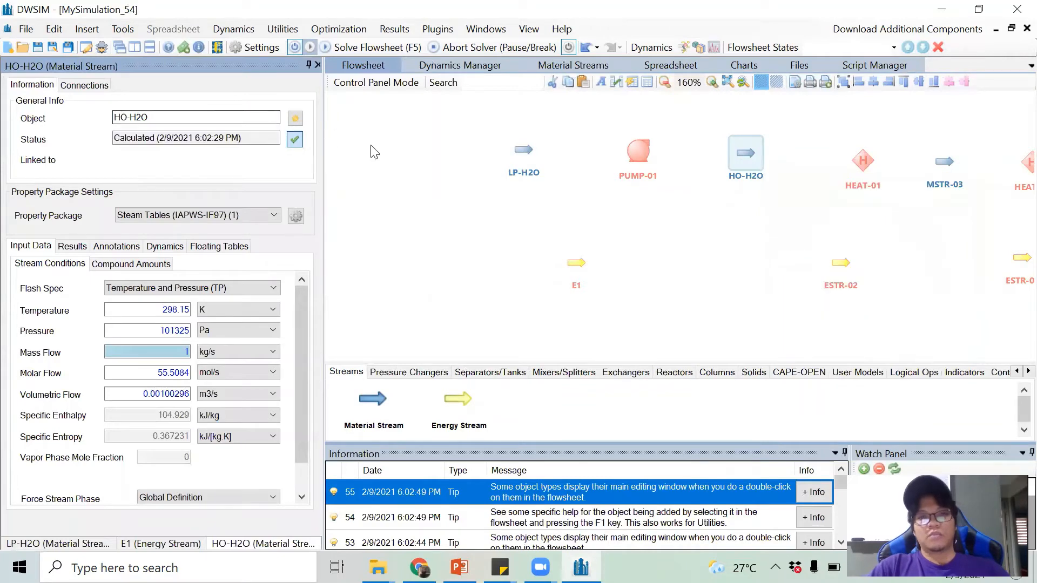
- Rename the energy stream below the first heater as E2
{"action": "left_click_drag", "start_coordinate": [678, 209], "coordinate": [470, 204]}
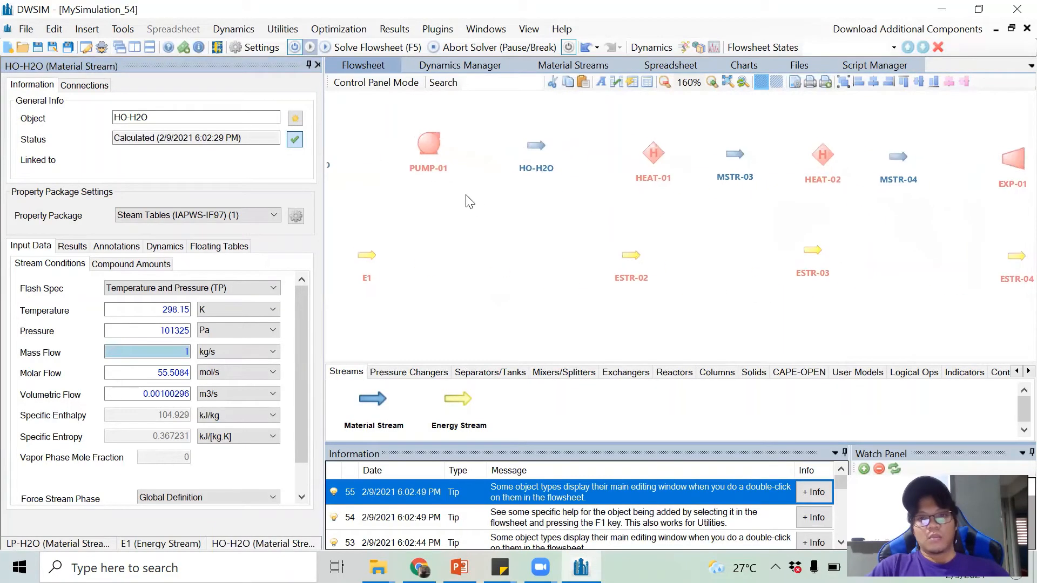
{"action": "left_click", "coordinate": [628, 253]}
{"action": "left_click_drag", "start_coordinate": [197, 100], "coordinate": [85, 96]}
{"action": "type", "text": "E2"}
{"action": "key", "text": "Return"}
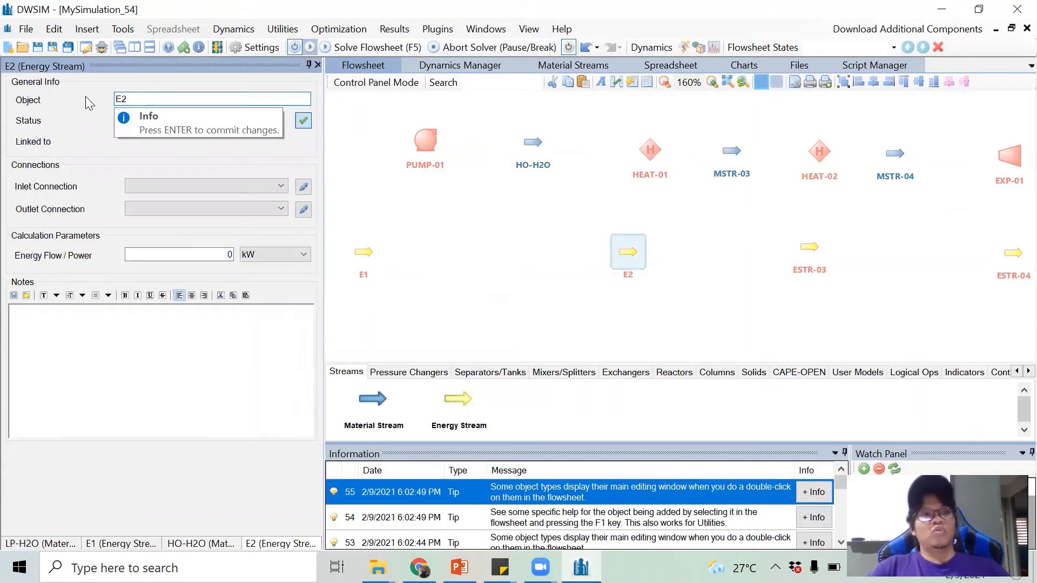
- Rename the energy stream below the second heater as E3
{"action": "left_click", "coordinate": [796, 253]}
{"action": "left_click", "coordinate": [807, 250]}
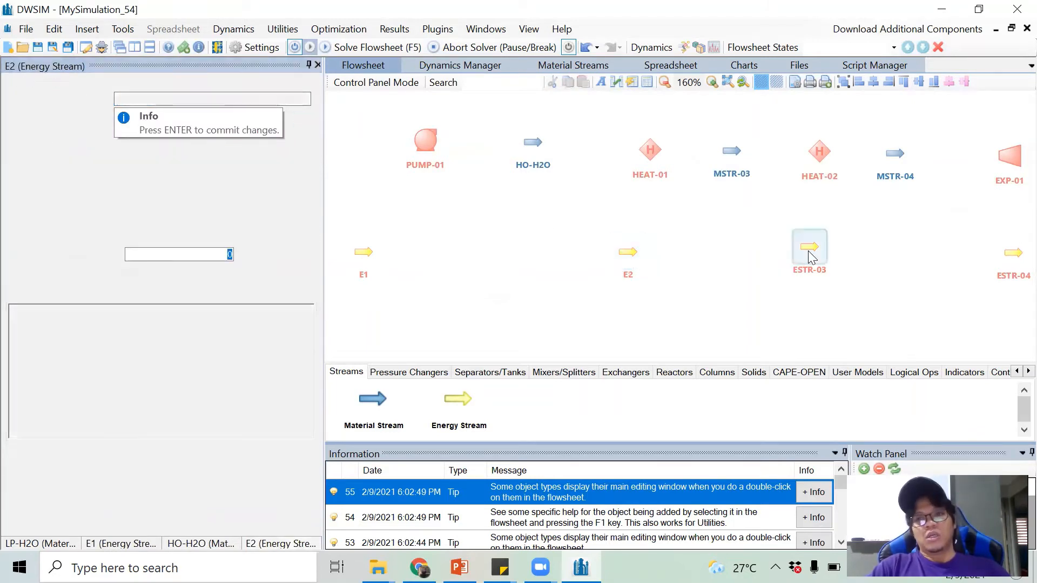
{"action": "left_click_drag", "start_coordinate": [202, 99], "coordinate": [100, 100]}
{"action": "type", "text": "E3"}
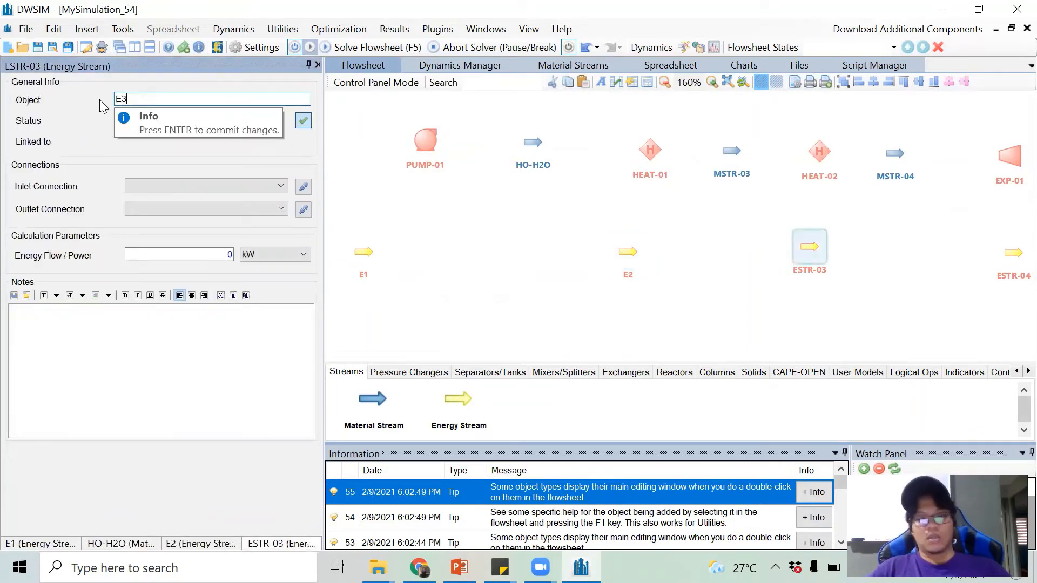
{"action": "key", "text": "Return"}
- Rename the energy stream below the expander as W
{"action": "left_click_drag", "start_coordinate": [878, 242], "coordinate": [643, 241]}
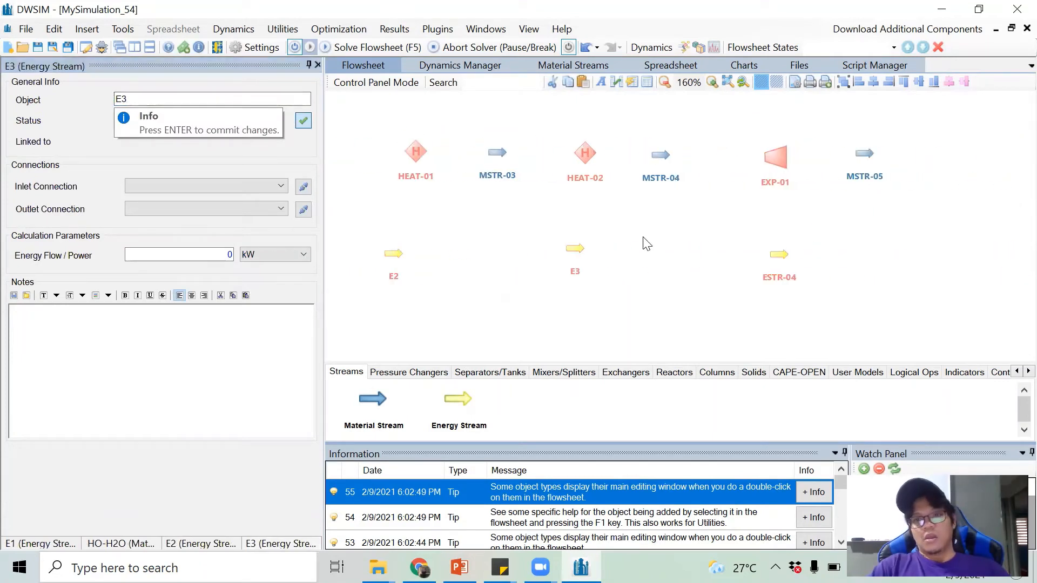
{"action": "left_click", "coordinate": [772, 256]}
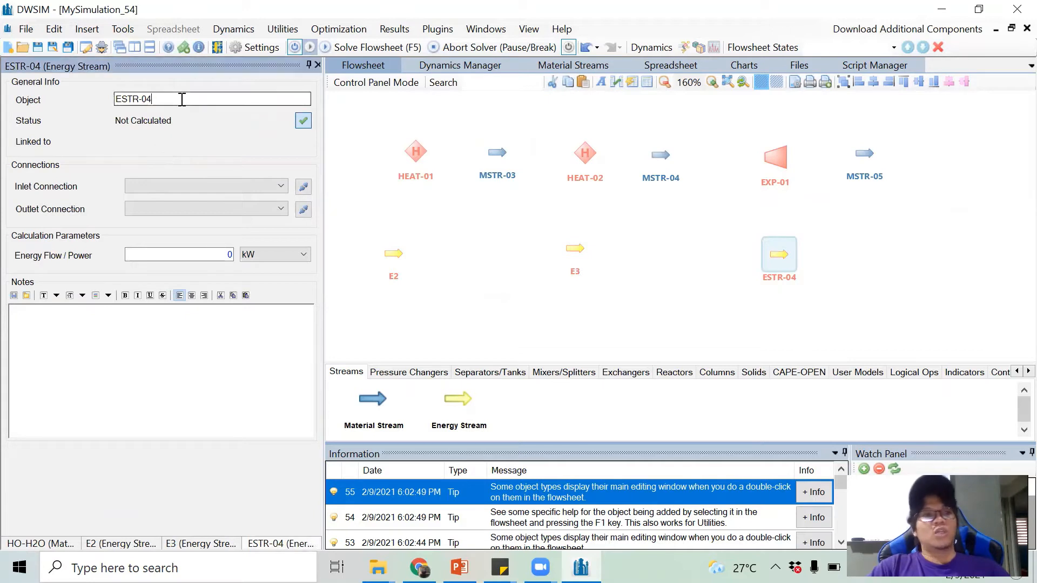
{"action": "left_click_drag", "start_coordinate": [180, 99], "coordinate": [64, 99]}
{"action": "type", "text": "W"}
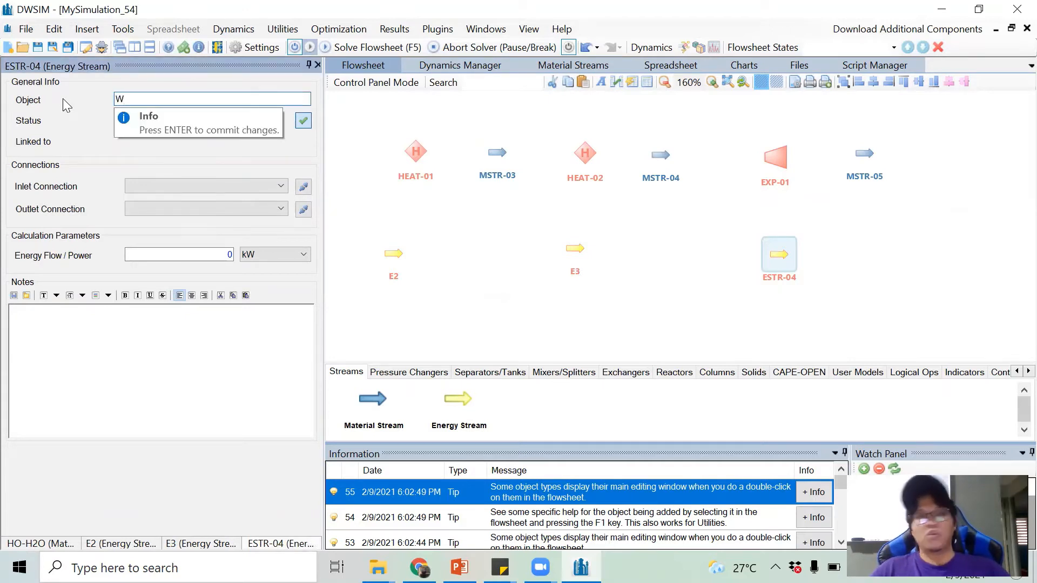
{"action": "key", "text": "Return"}
- Correct the name of the material stream after the pump to HP-H2O
{"action": "left_click_drag", "start_coordinate": [447, 221], "coordinate": [747, 217]}
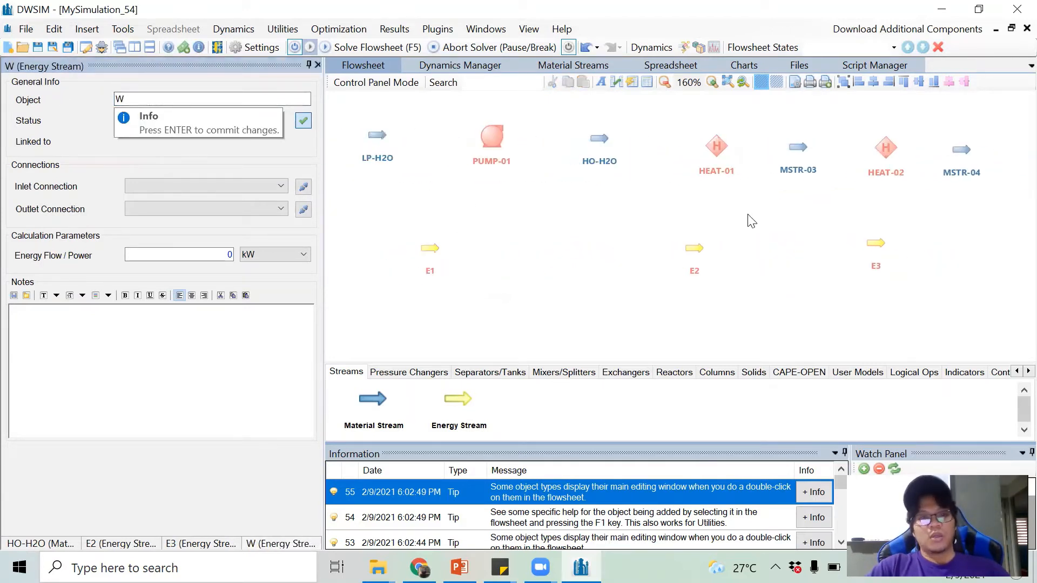
{"action": "left_click_drag", "start_coordinate": [467, 235], "coordinate": [487, 264]}
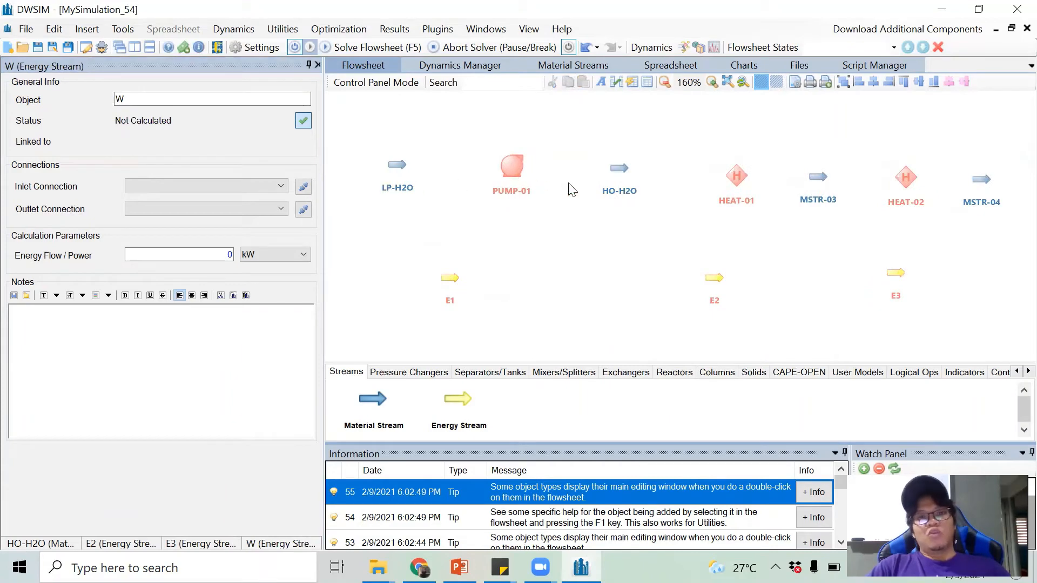
{"action": "left_click", "coordinate": [621, 170]}
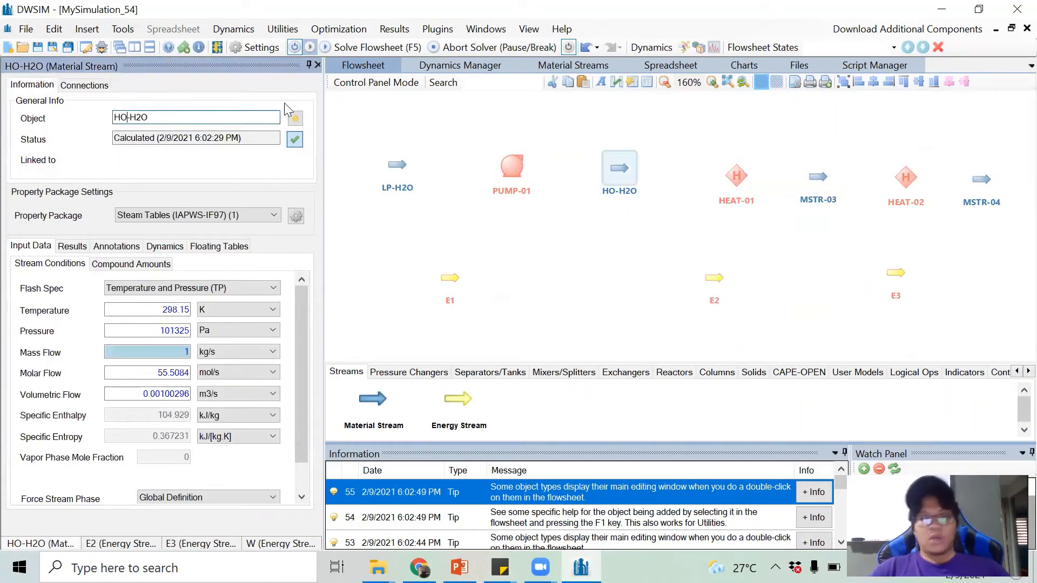
{"action": "key", "text": "BackSpace"}
{"action": "type", "text": "P"}
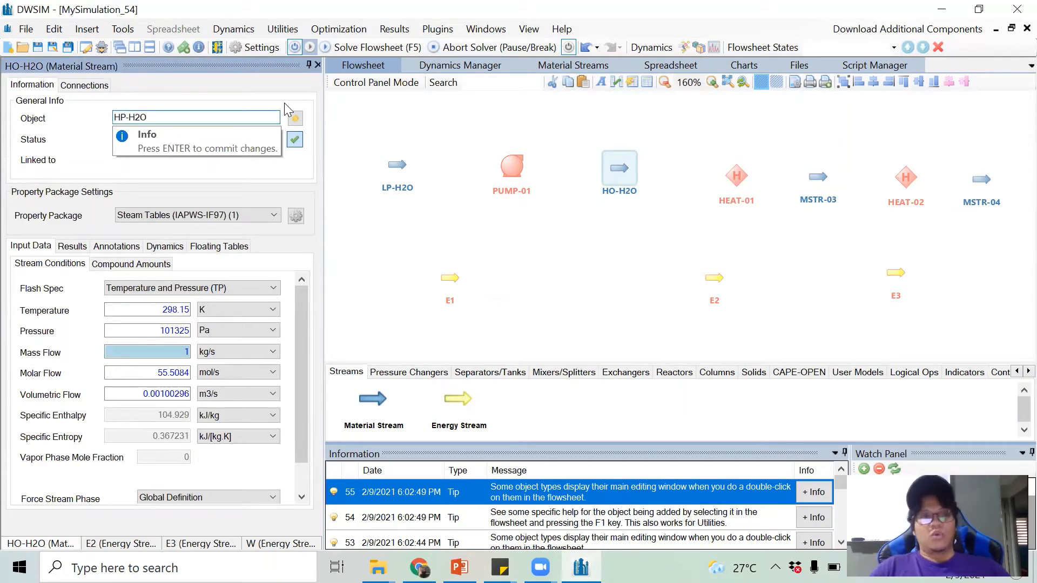
{"action": "key", "text": "Return"}
- Rename the material stream between the two heaters as STEAM
{"action": "left_click_drag", "start_coordinate": [635, 259], "coordinate": [488, 248]}
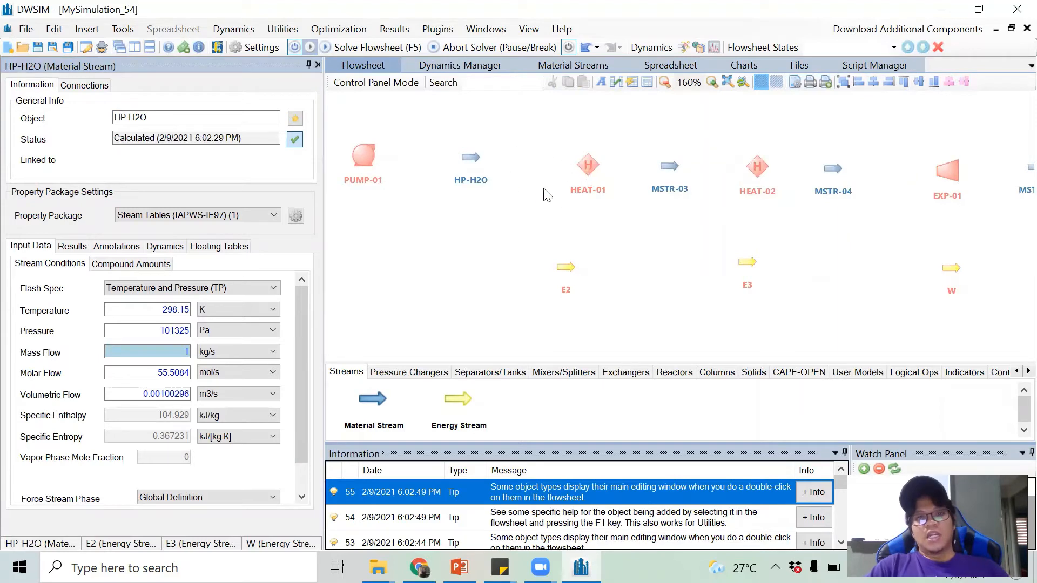
{"action": "left_click", "coordinate": [673, 170]}
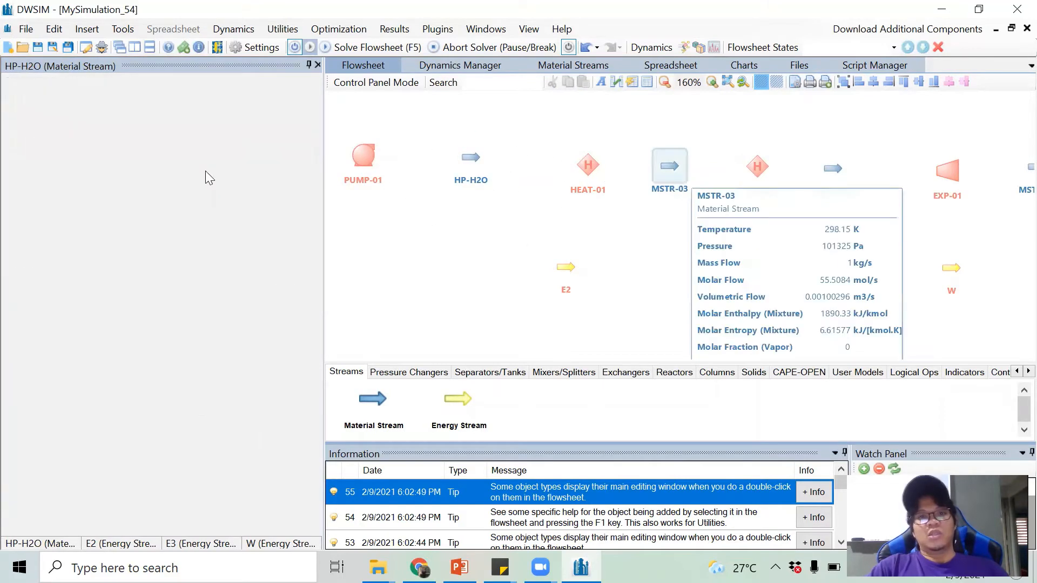
{"action": "type", "text": "STEAM"}
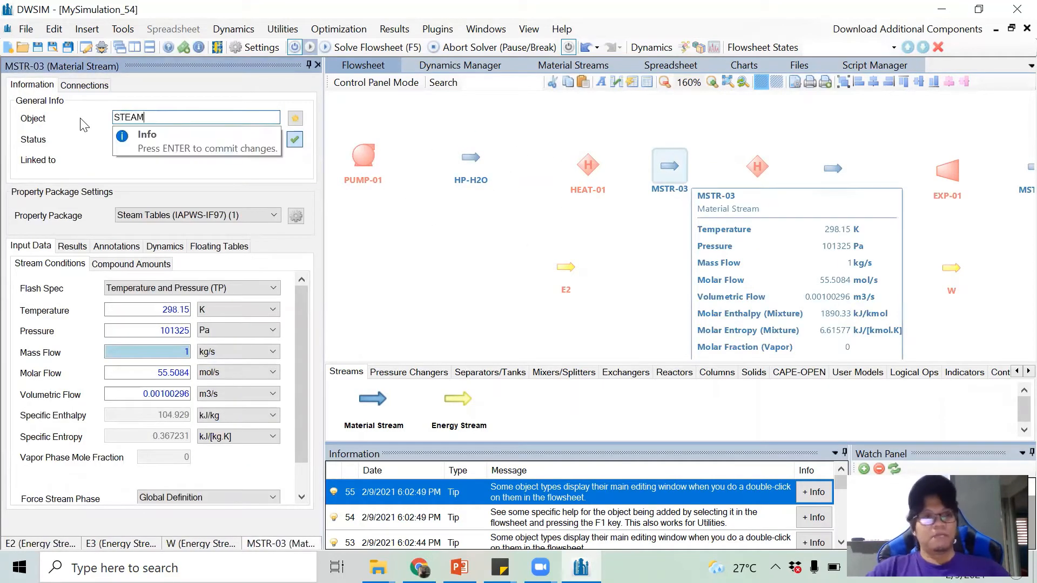
{"action": "key", "text": "Return"}
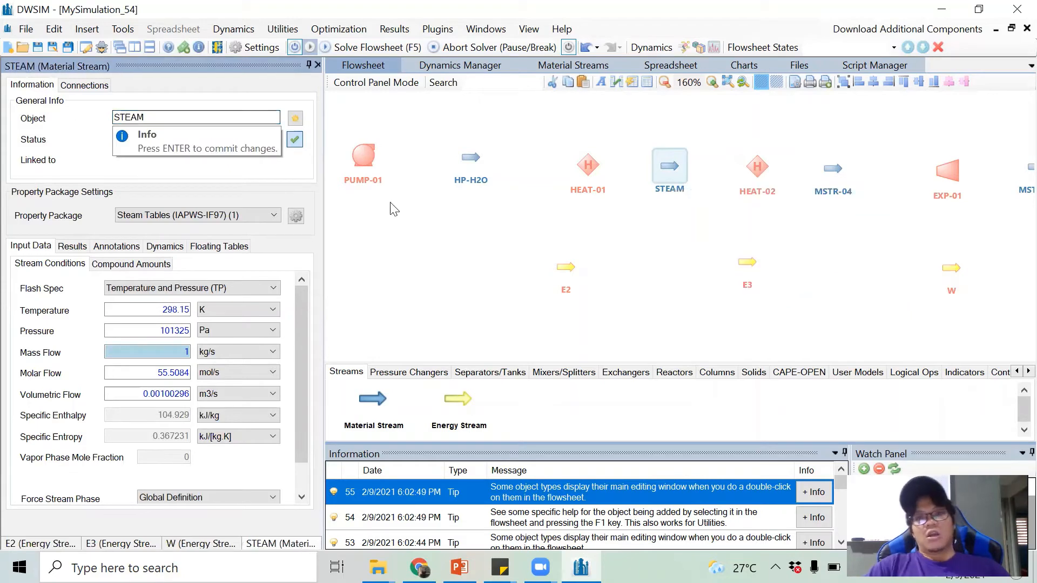
- Rename the material stream between the second heater and the expander as S-STEAM
{"action": "left_click", "coordinate": [657, 228]}
{"action": "left_click_drag", "start_coordinate": [700, 205], "coordinate": [545, 208]}
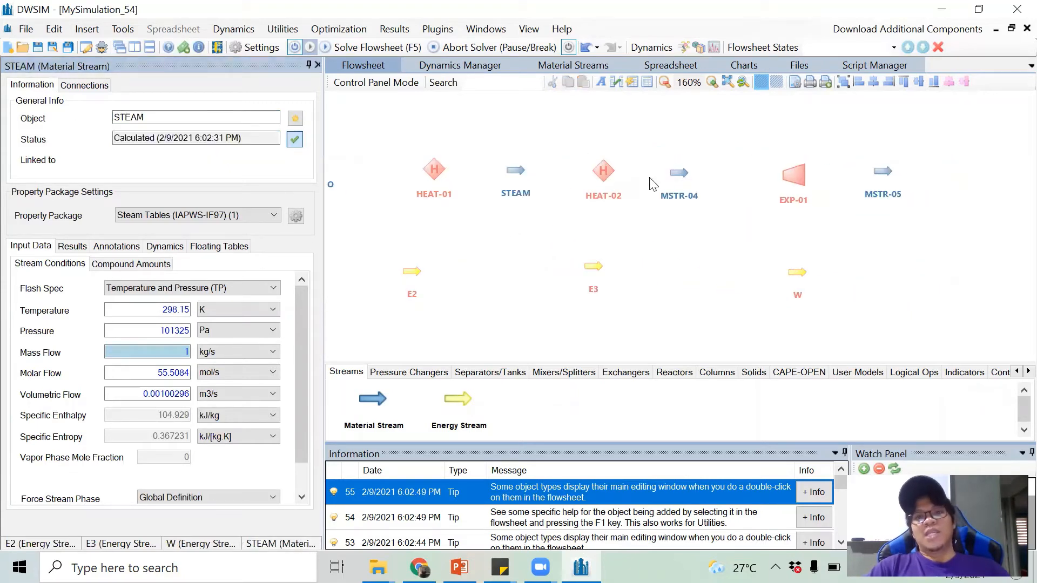
{"action": "left_click", "coordinate": [678, 173]}
{"action": "left_click", "coordinate": [170, 122]}
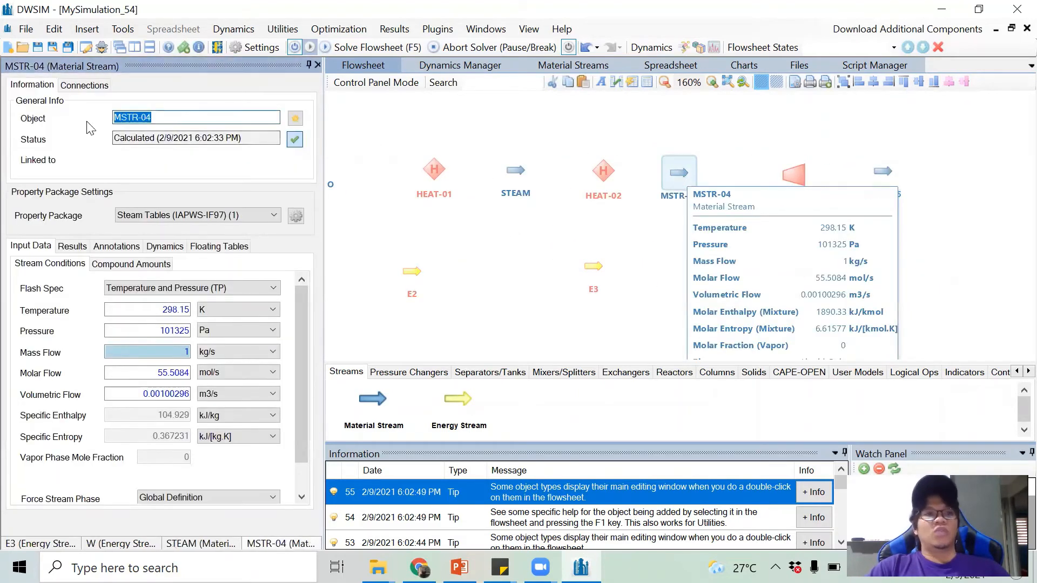
{"action": "type", "text": "S-S"}
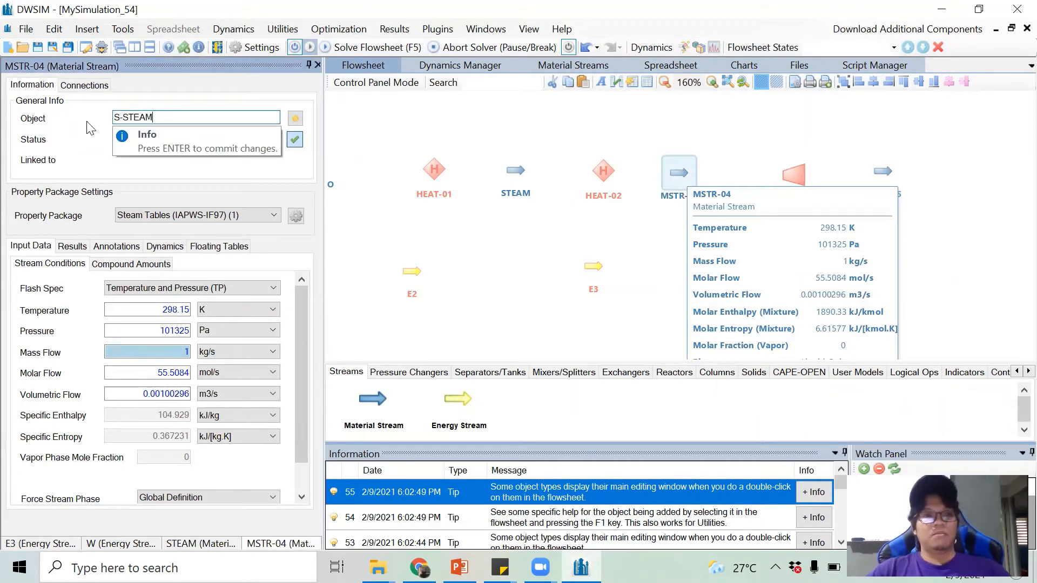
{"action": "type", "text": "TEAM"}
{"action": "key", "text": "Return"}
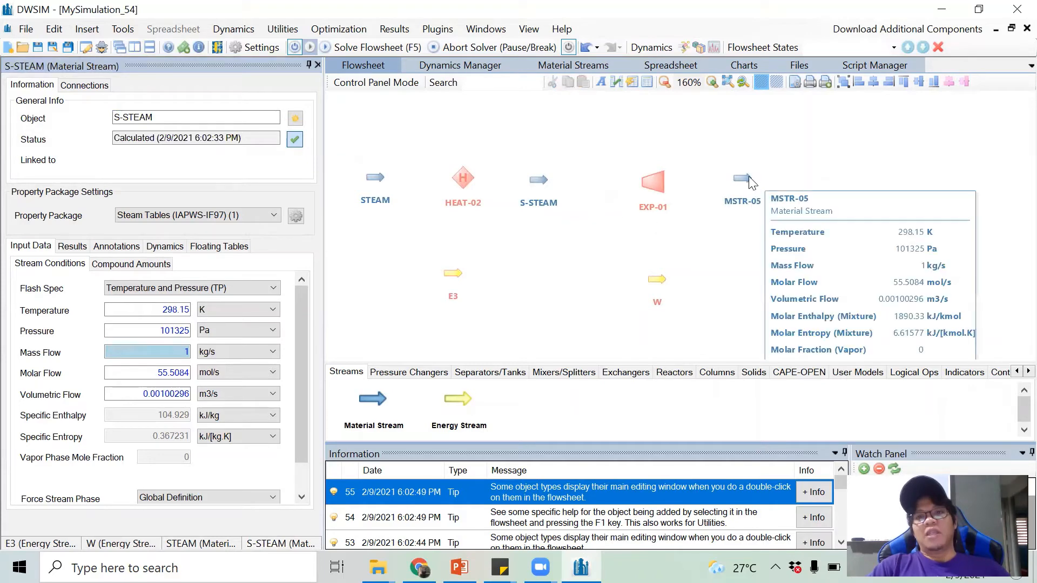
- Rename the material stream after the expander as LP-STEAM
{"action": "left_click", "coordinate": [748, 176]}
{"action": "left_click_drag", "start_coordinate": [180, 117], "coordinate": [74, 124]}
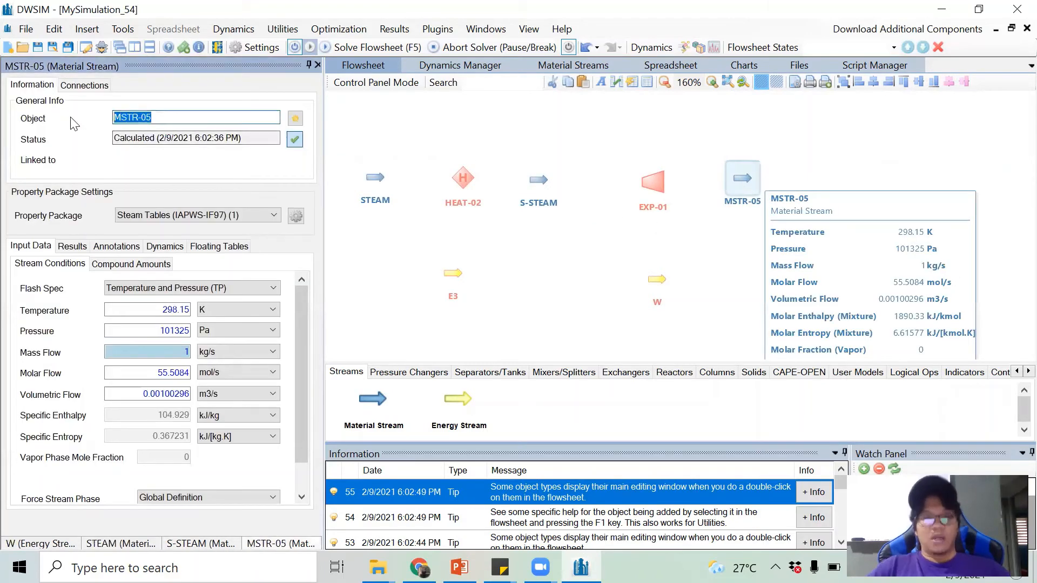
{"action": "type", "text": "LP-"}
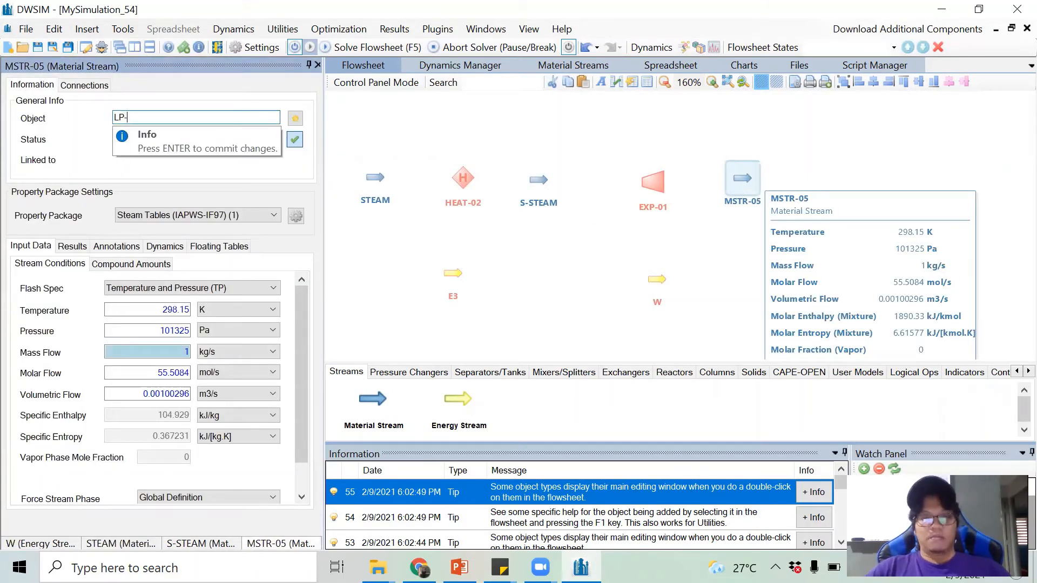
{"action": "type", "text": "STEAM"}
{"action": "key", "text": "Return"}
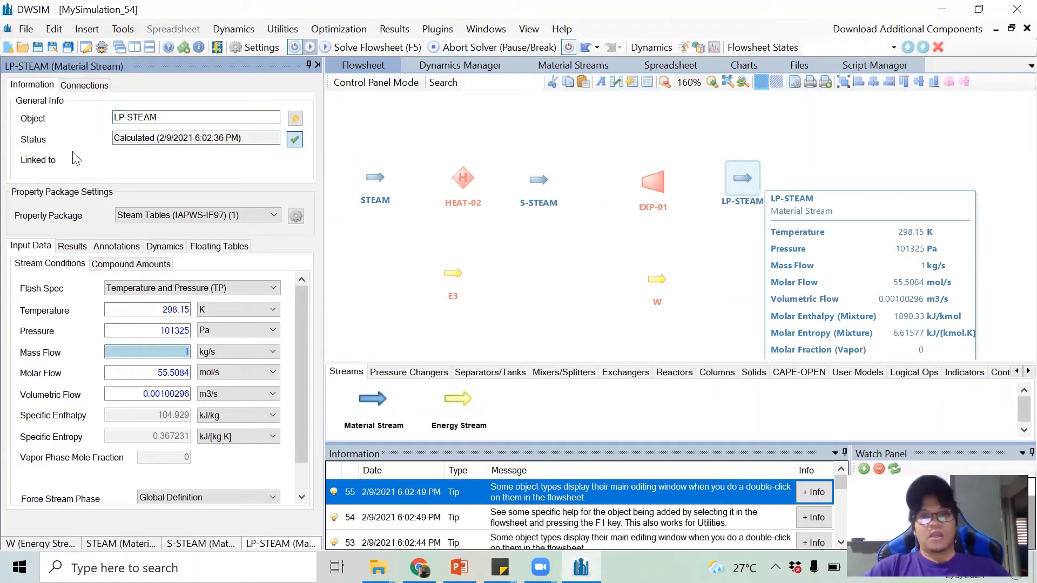
- Close all the open stream property editors so the flowsheet fills the full width
{"action": "left_click_drag", "start_coordinate": [476, 244], "coordinate": [742, 242]}
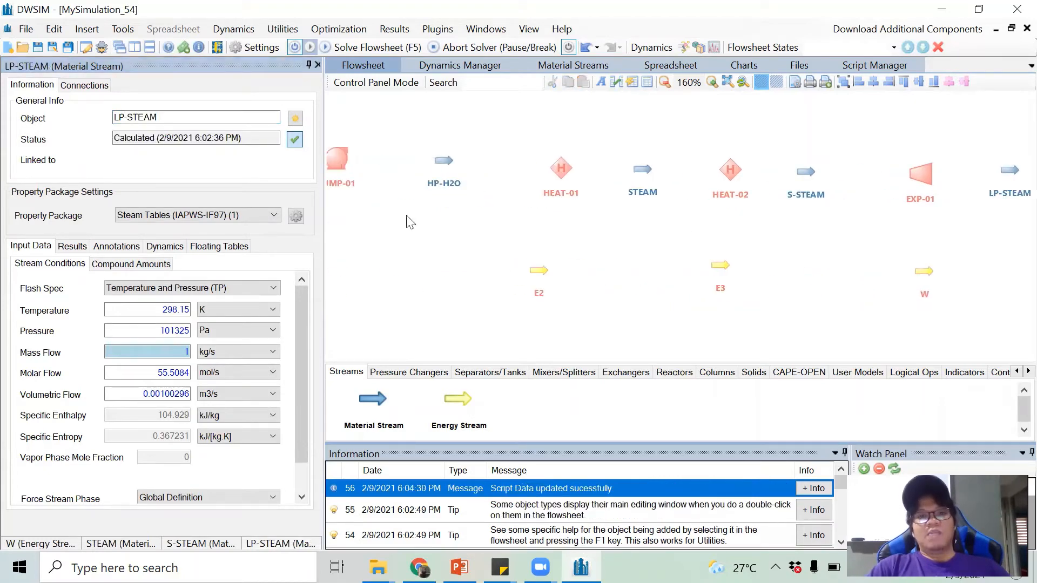
{"action": "left_click_drag", "start_coordinate": [411, 222], "coordinate": [578, 221]}
{"action": "left_click", "coordinate": [317, 66]}
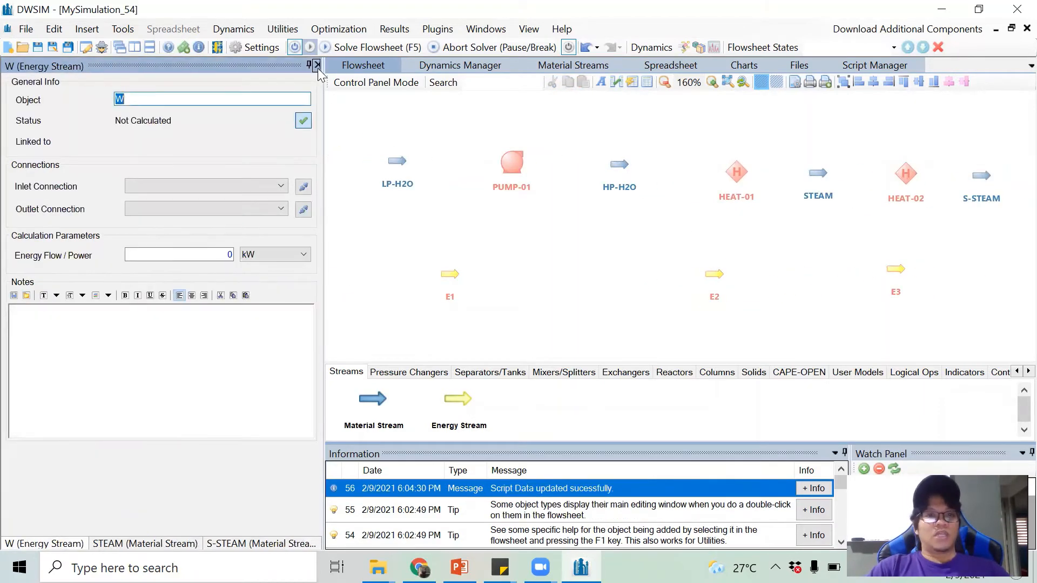
{"action": "left_click", "coordinate": [317, 65]}
{"action": "left_click", "coordinate": [317, 66]}
{"action": "left_click", "coordinate": [317, 65]}
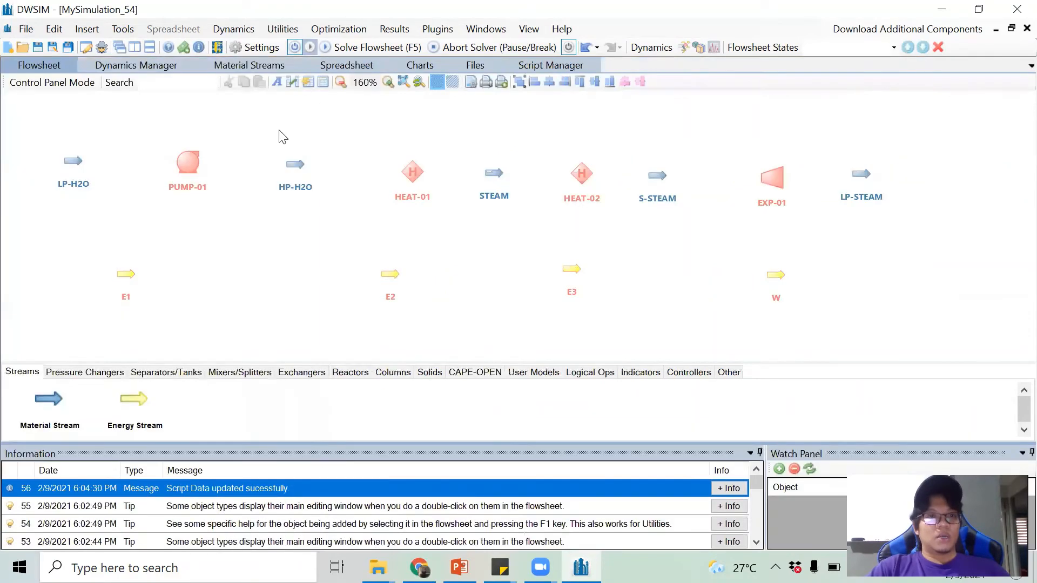
- Set the temperature of the feed stream LP-H2O to 18.3 °C
{"action": "left_click_drag", "start_coordinate": [238, 136], "coordinate": [292, 130]}
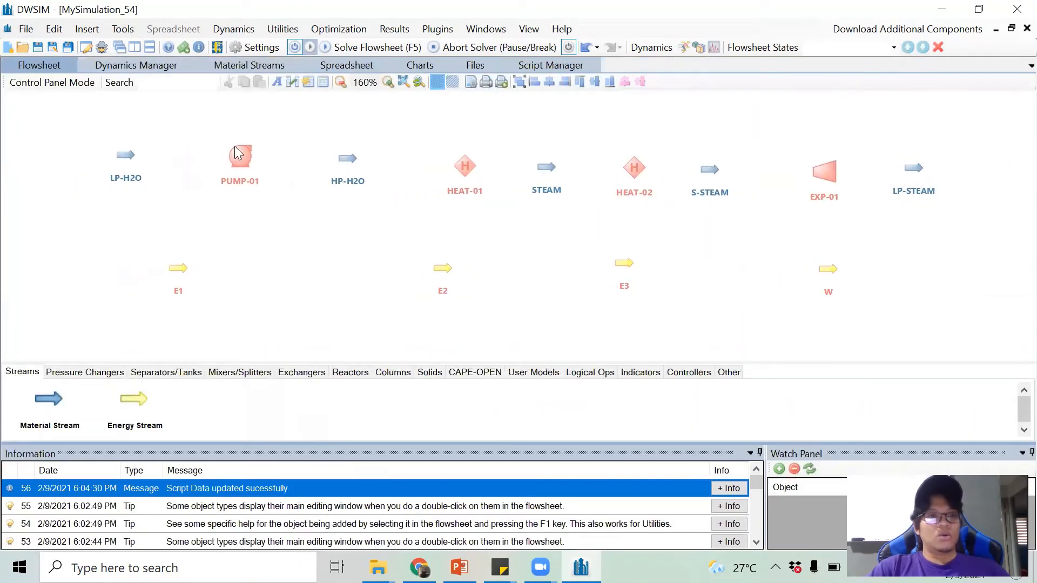
{"action": "double_click", "coordinate": [127, 158]}
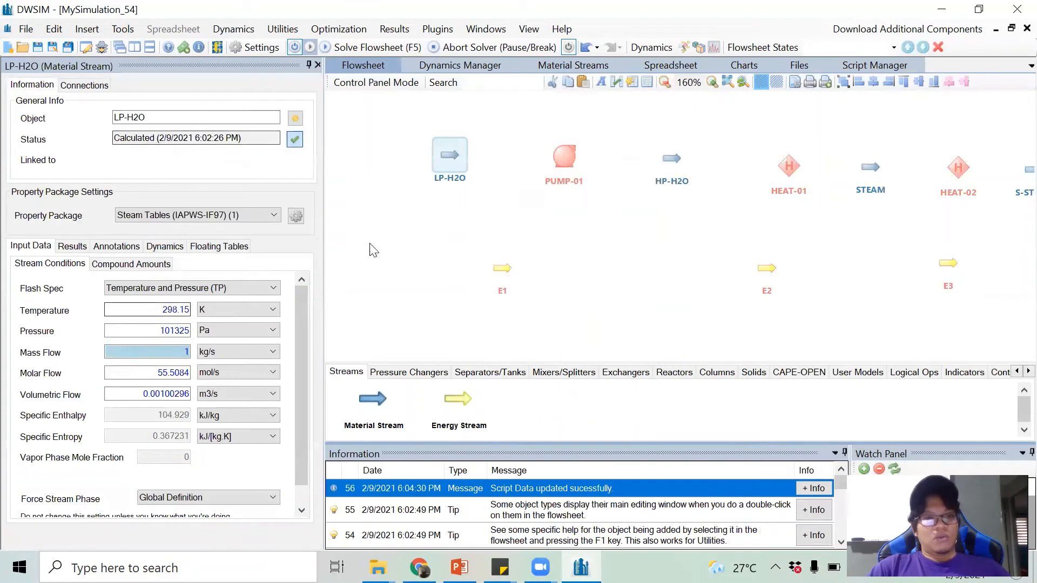
{"action": "double_click", "coordinate": [139, 313]}
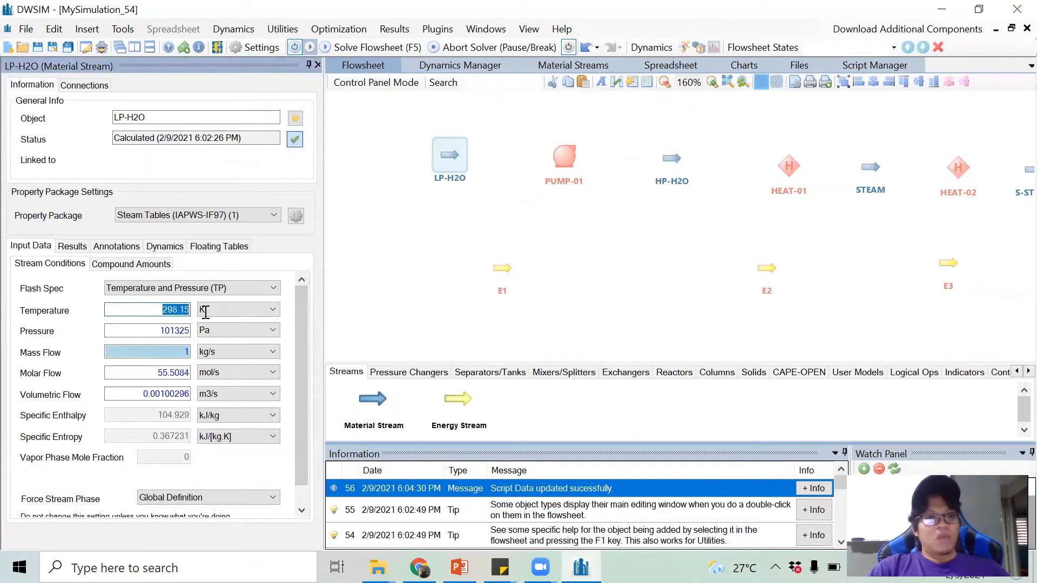
{"action": "type", "text": "18.3"}
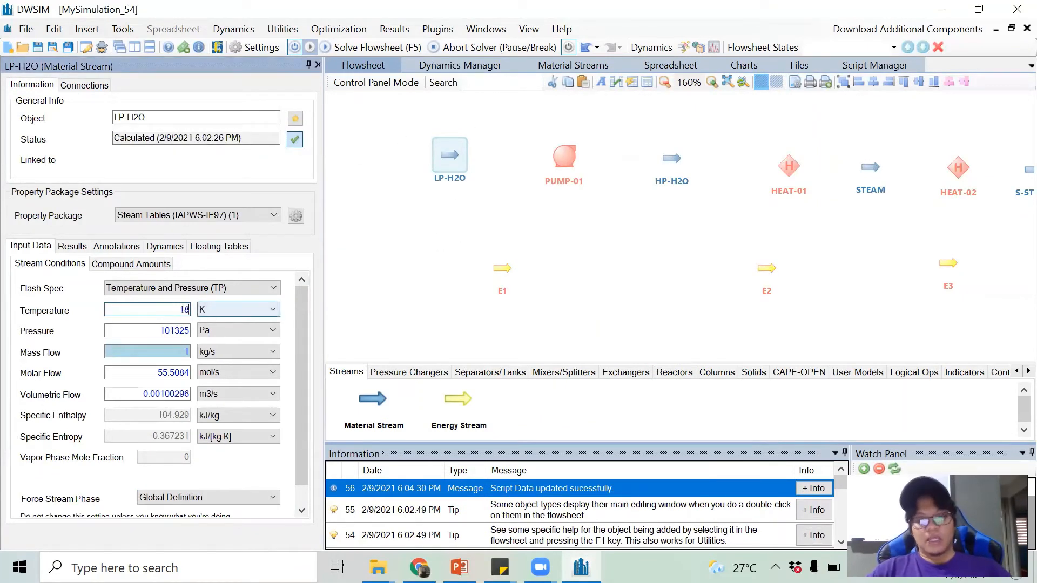
{"action": "left_click", "coordinate": [241, 310]}
{"action": "left_click", "coordinate": [217, 351]}
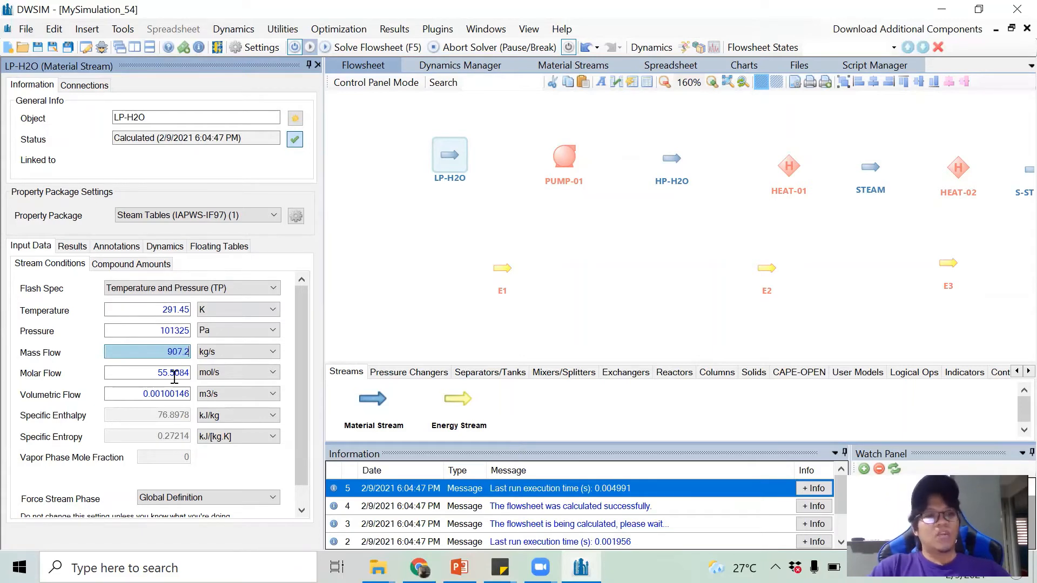
- Set the mass flow of LP-H2O to 907.2 kg/h and check its compound amounts
{"action": "left_click", "coordinate": [221, 352]}
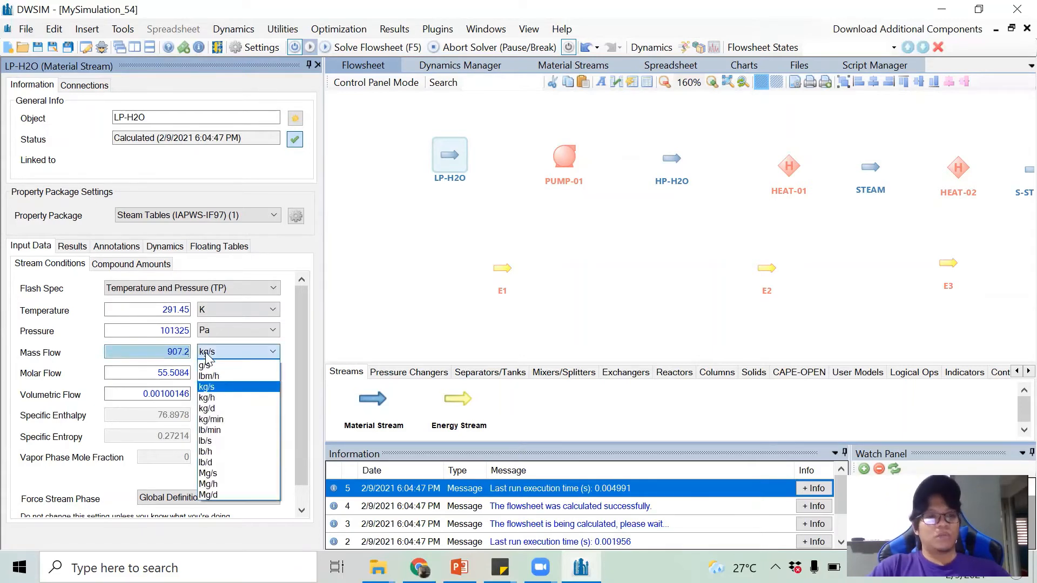
{"action": "left_click", "coordinate": [223, 398]}
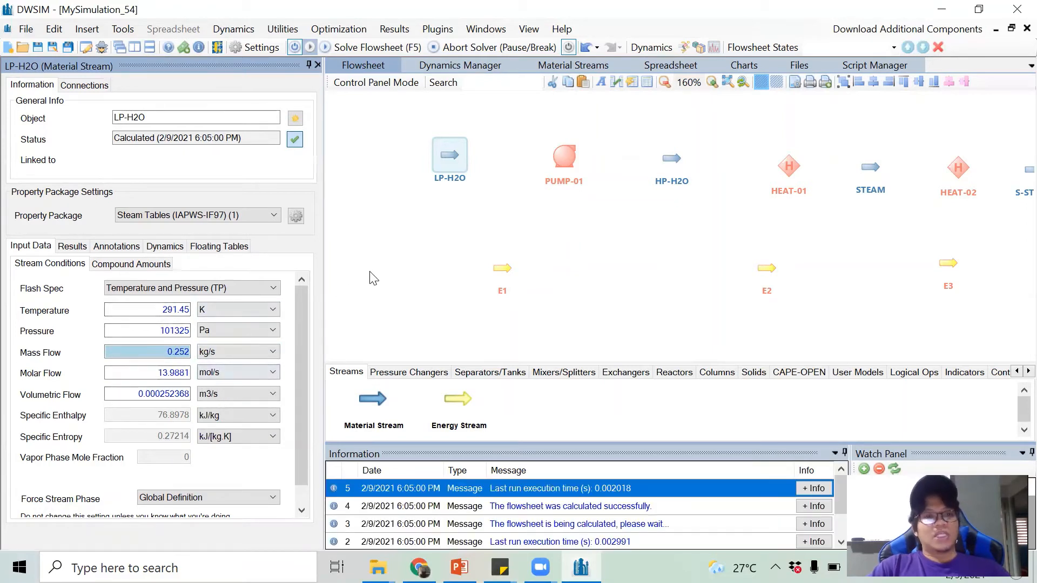
{"action": "left_click", "coordinate": [138, 266]}
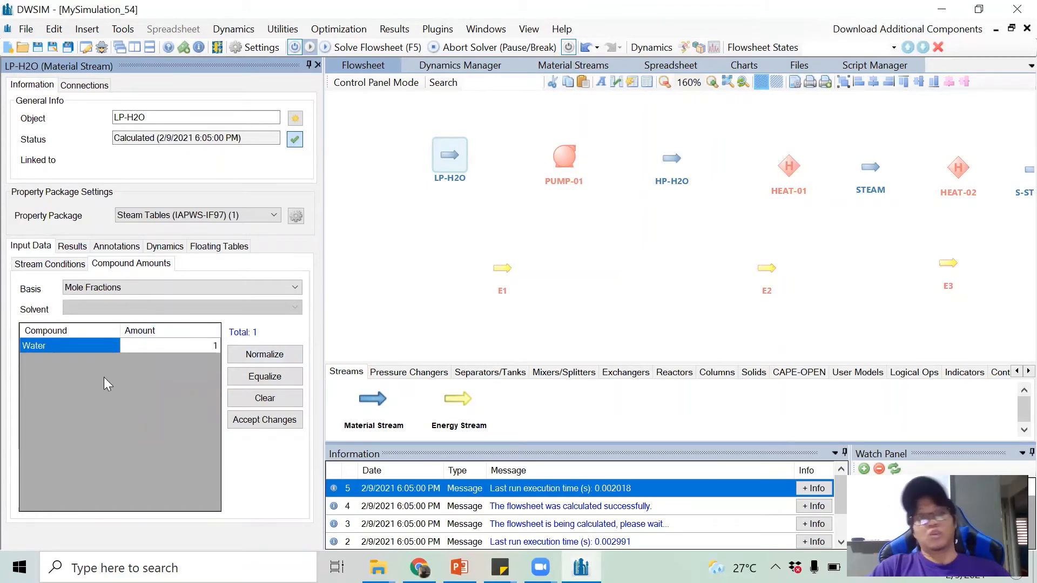
{"action": "left_click", "coordinate": [32, 265]}
- Connect PUMP-01 with LP-H2O as inlet stream, HP-H2O as outlet stream and E1 as energy stream
{"action": "left_click", "coordinate": [553, 219]}
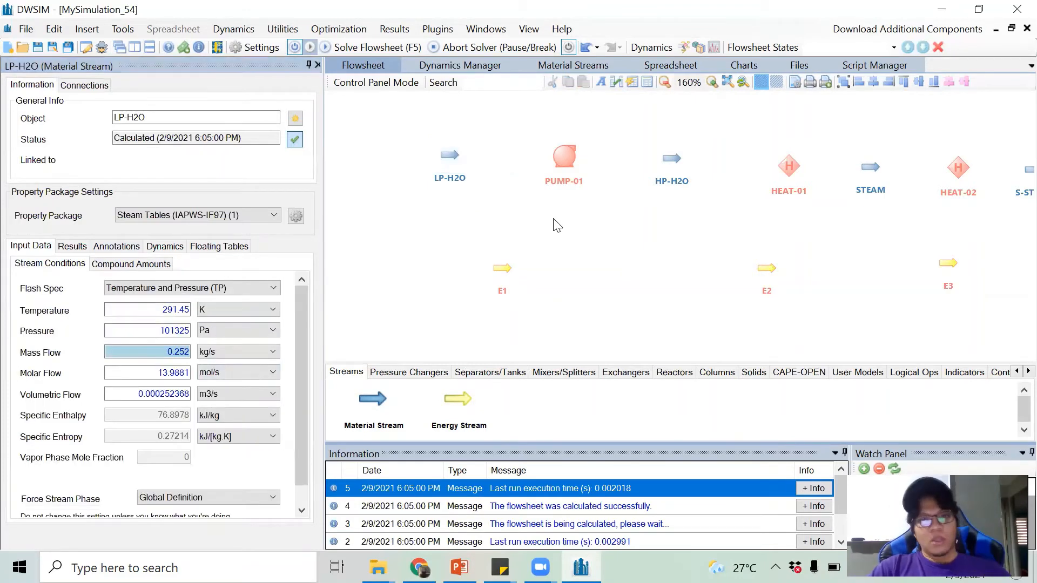
{"action": "left_click_drag", "start_coordinate": [571, 264], "coordinate": [576, 289]}
{"action": "left_click", "coordinate": [574, 182]}
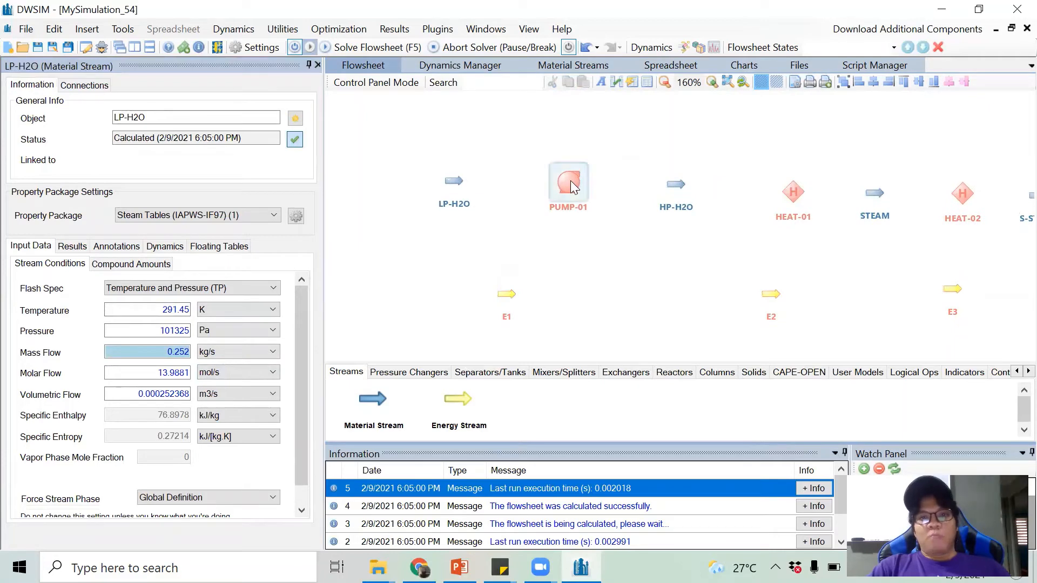
{"action": "left_click", "coordinate": [163, 185]}
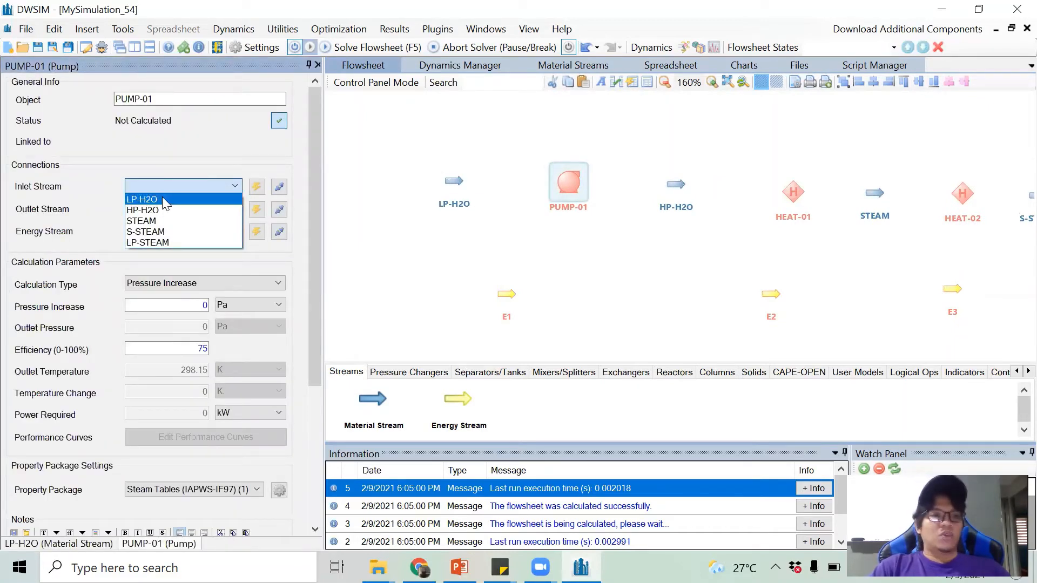
{"action": "left_click", "coordinate": [162, 199]}
{"action": "left_click", "coordinate": [162, 209]}
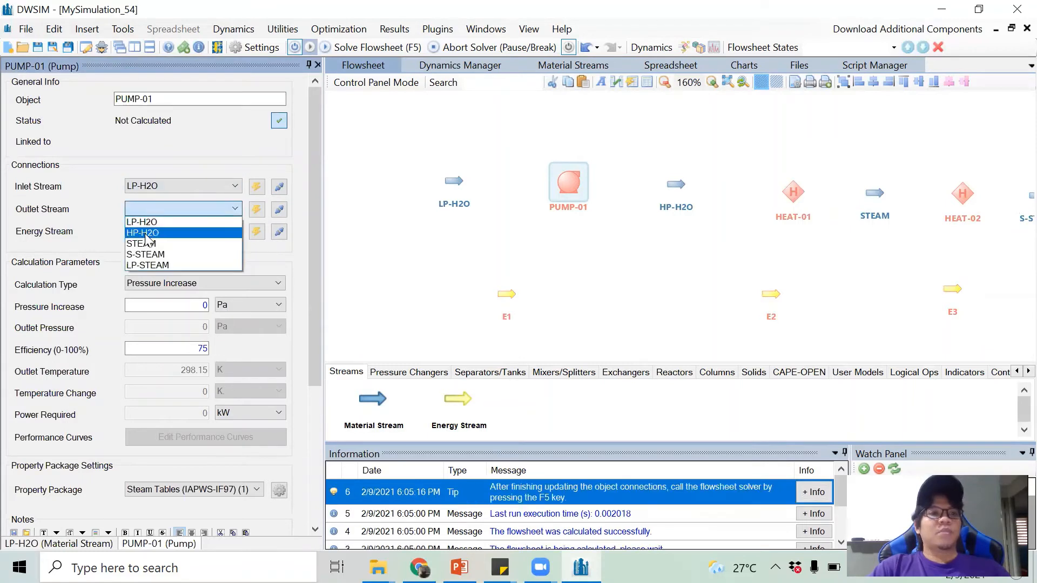
{"action": "left_click", "coordinate": [144, 233]}
{"action": "left_click", "coordinate": [165, 231]}
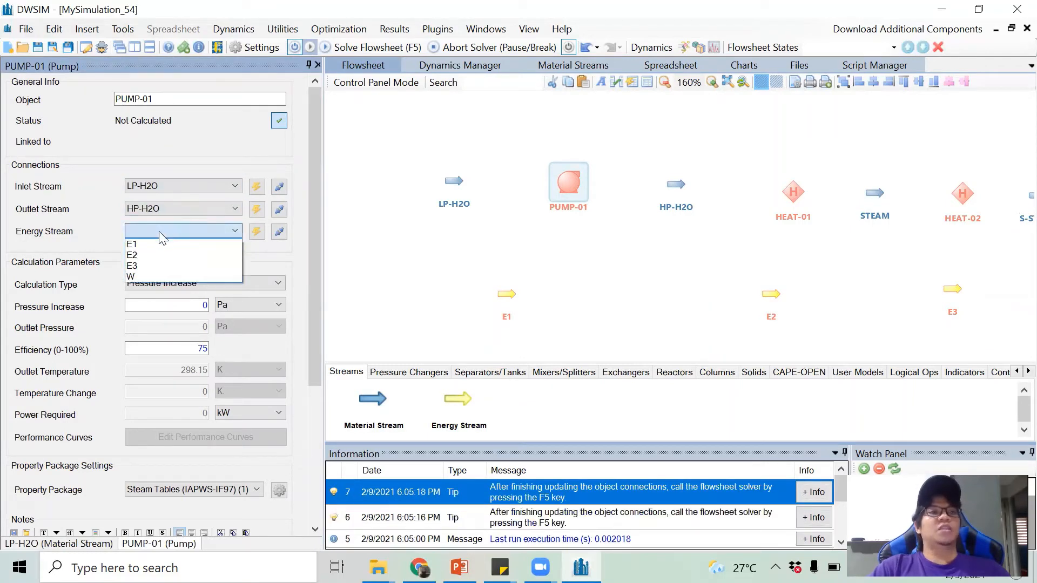
{"action": "left_click", "coordinate": [157, 244]}
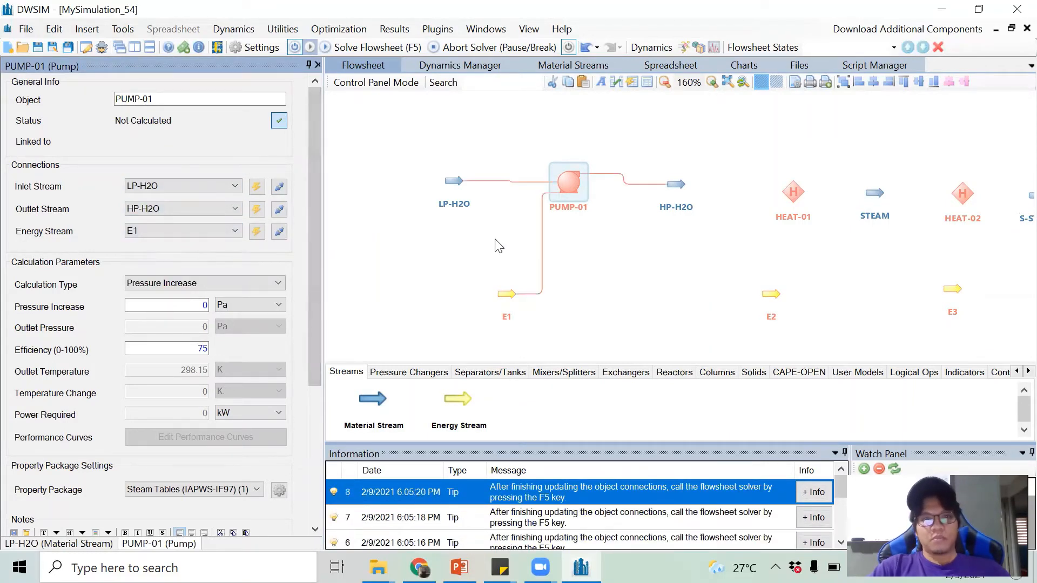
- Set the pressure increase of PUMP-01 to 1.6212E+06 Pa, check its outlet temperature and close the open property editors
{"action": "double_click", "coordinate": [173, 305]}
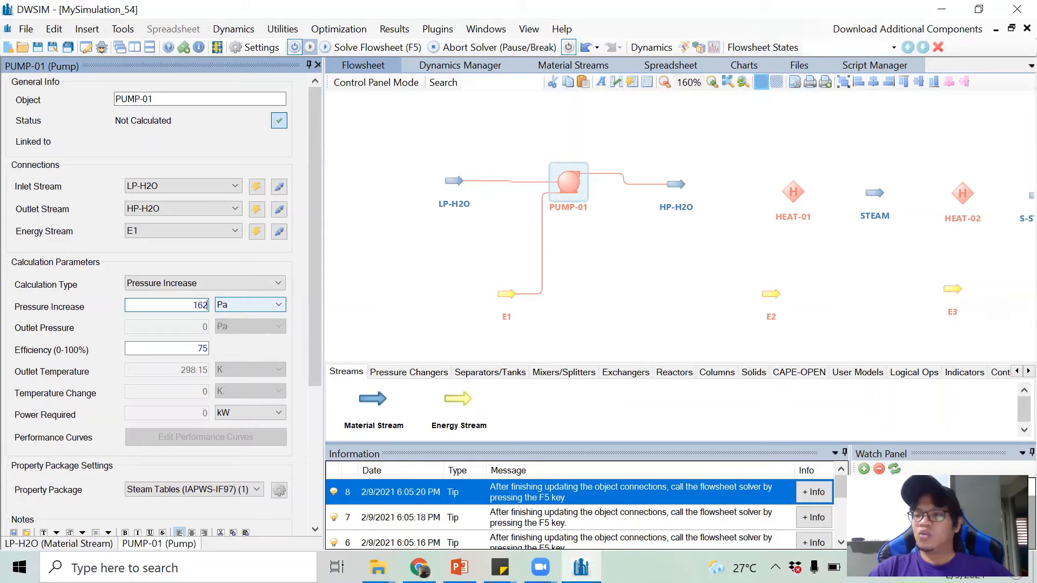
{"action": "type", "text": "00"}
{"action": "key", "text": "Return"}
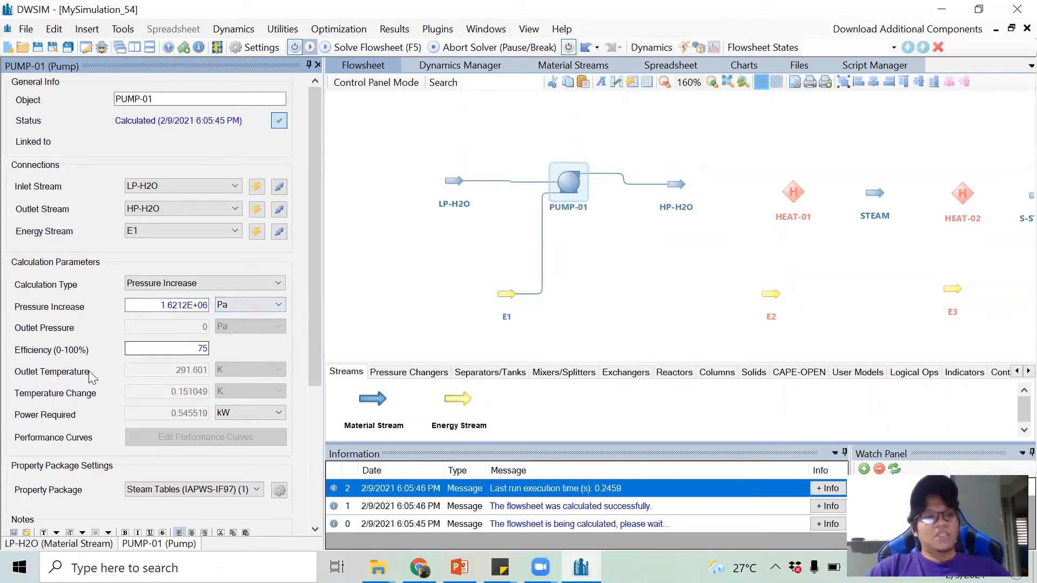
{"action": "mouse_move", "coordinate": [137, 369]}
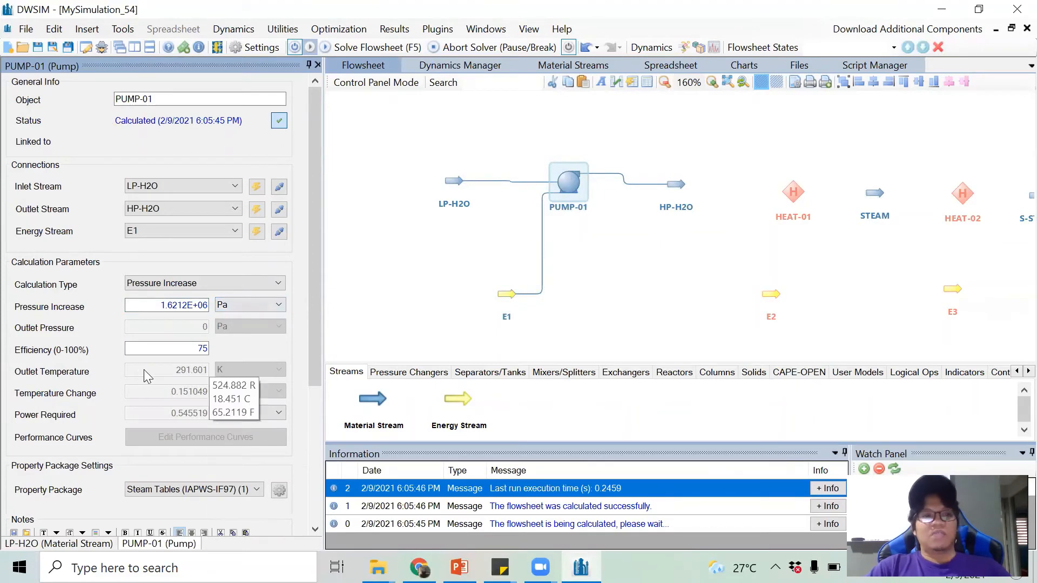
{"action": "left_click", "coordinate": [318, 65]}
{"action": "left_click", "coordinate": [318, 65]}
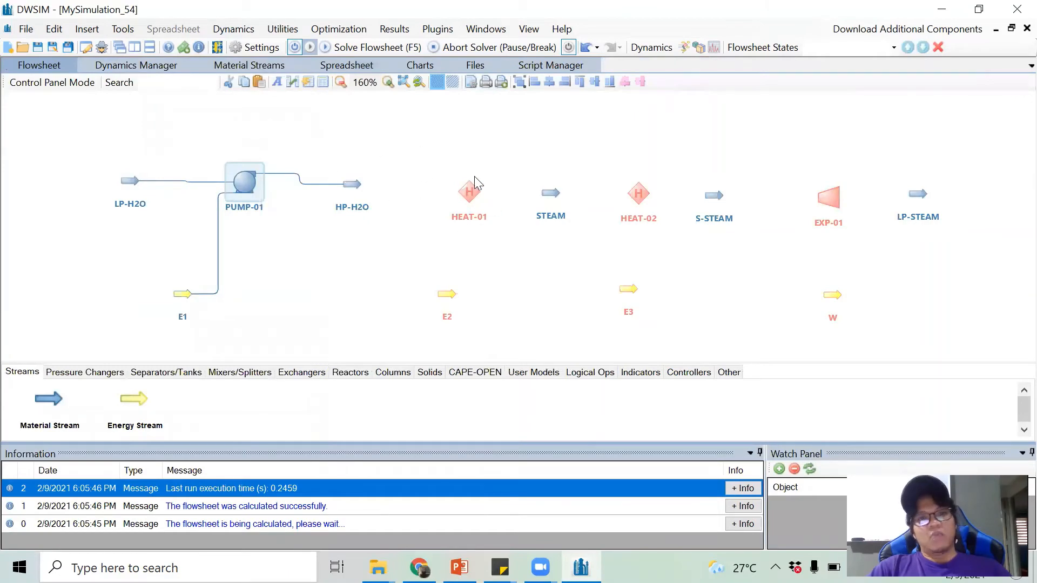
- Connect HEAT-01 with HP-H2O as inlet stream, STEAM as outlet stream and E2 as energy stream
{"action": "left_click", "coordinate": [470, 192]}
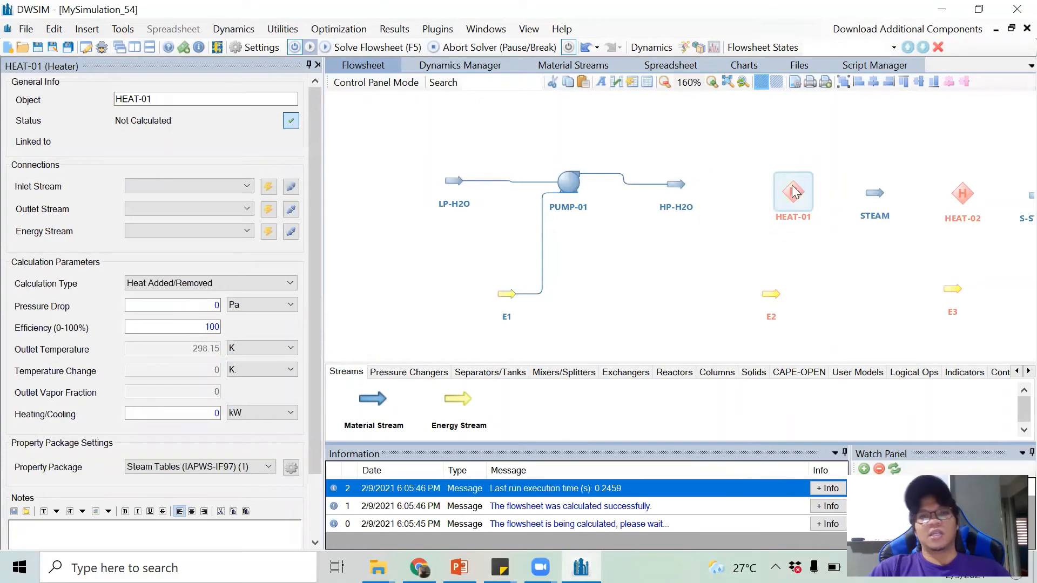
{"action": "left_click", "coordinate": [212, 187]}
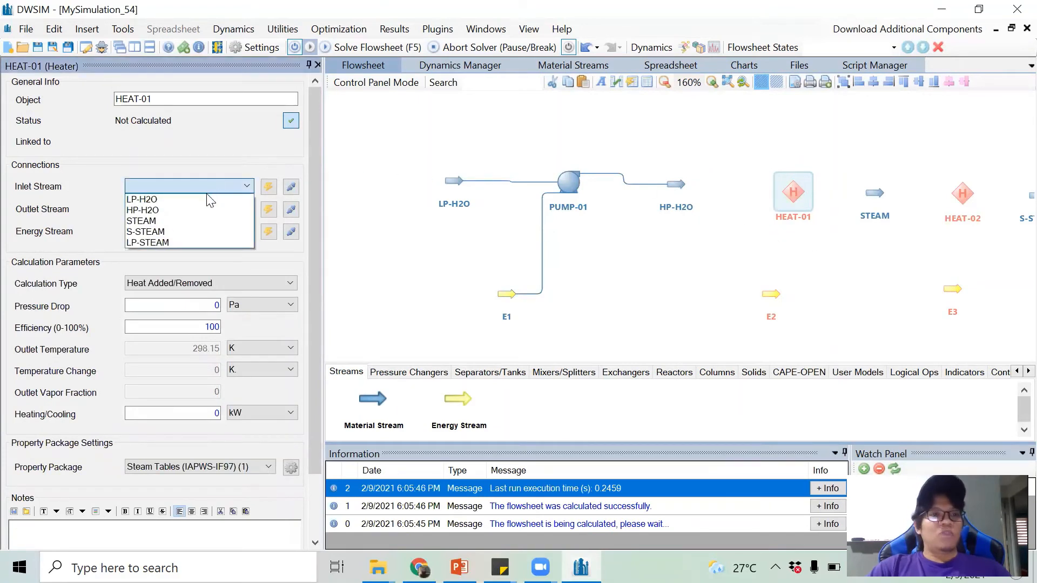
{"action": "left_click", "coordinate": [202, 210]}
{"action": "left_click", "coordinate": [202, 208]}
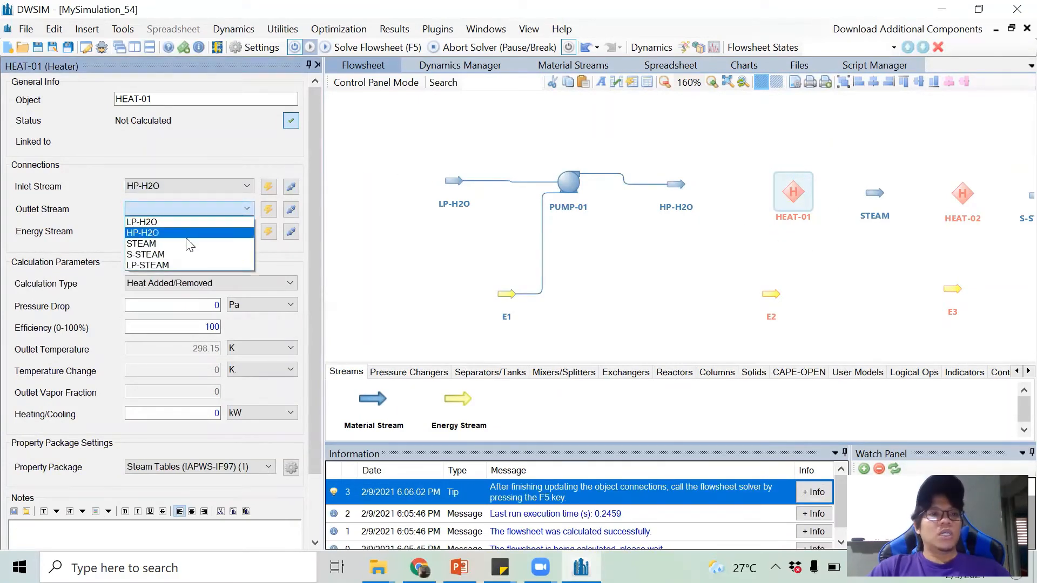
{"action": "left_click", "coordinate": [197, 242]}
{"action": "left_click", "coordinate": [195, 231]}
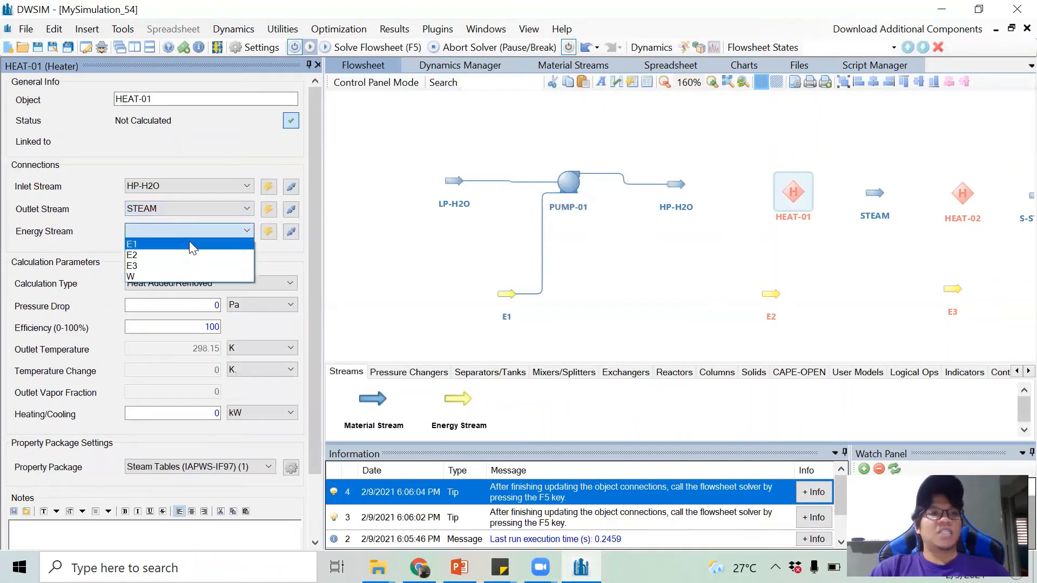
{"action": "left_click", "coordinate": [186, 253]}
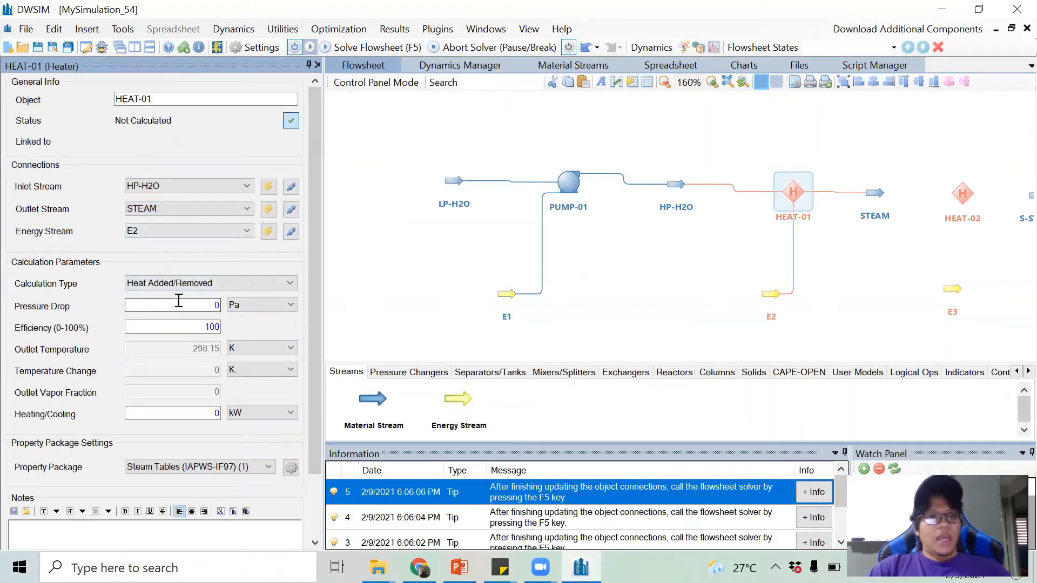
- Change the calculation type of HEAT-01 to Outlet Temperature and set the outlet temperature to 205 °C
{"action": "left_click", "coordinate": [185, 284]}
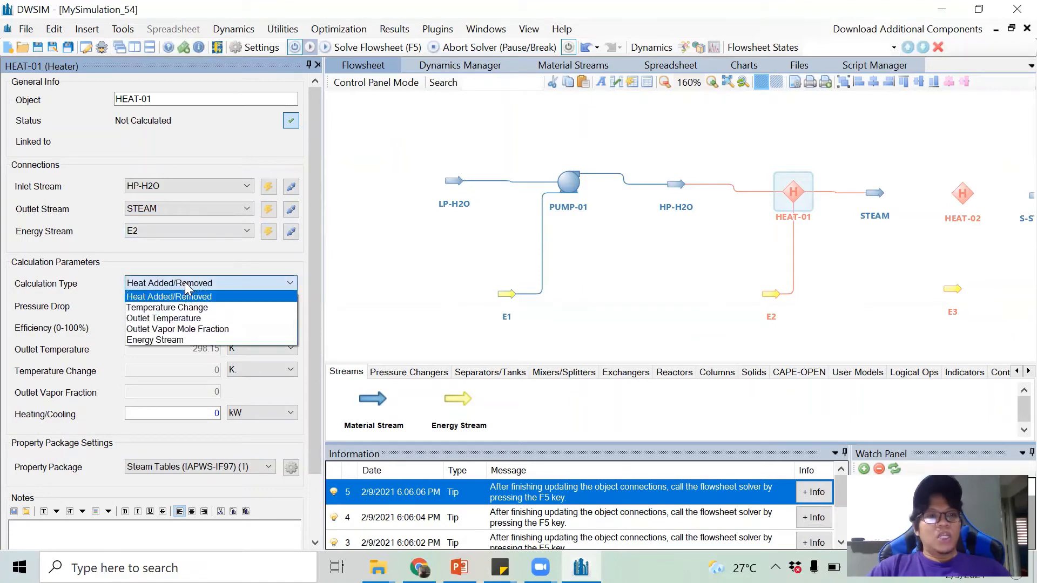
{"action": "left_click", "coordinate": [178, 320]}
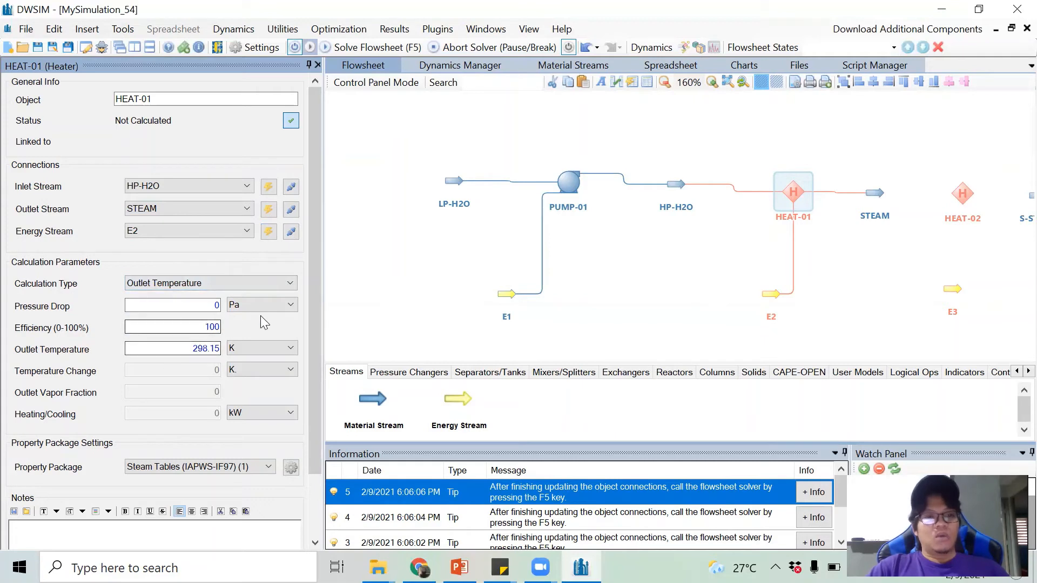
{"action": "left_click_drag", "start_coordinate": [189, 348], "coordinate": [232, 352]}
{"action": "type", "text": "20"}
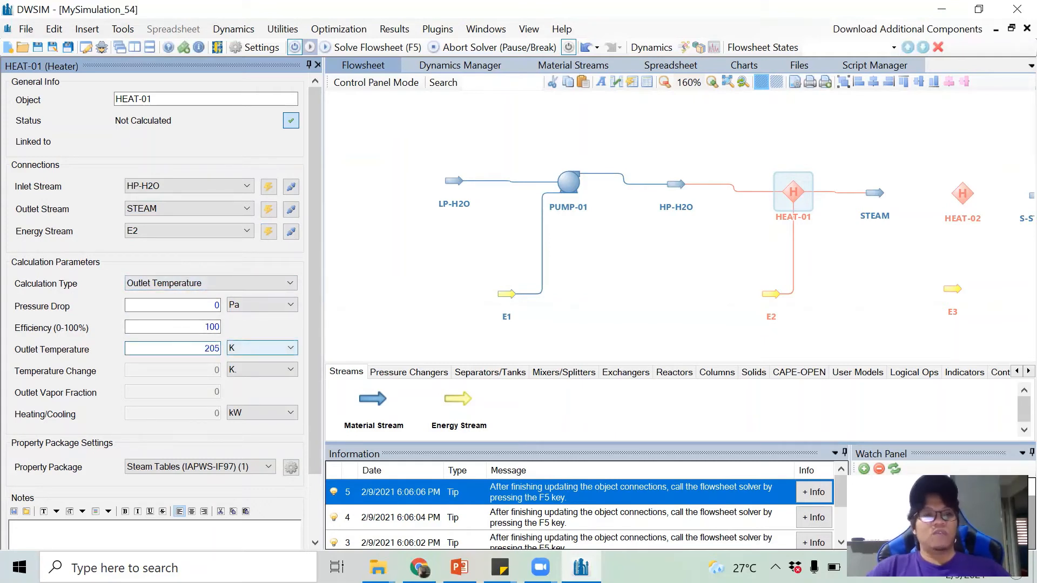
{"action": "type", "text": "5"}
{"action": "left_click", "coordinate": [243, 350]}
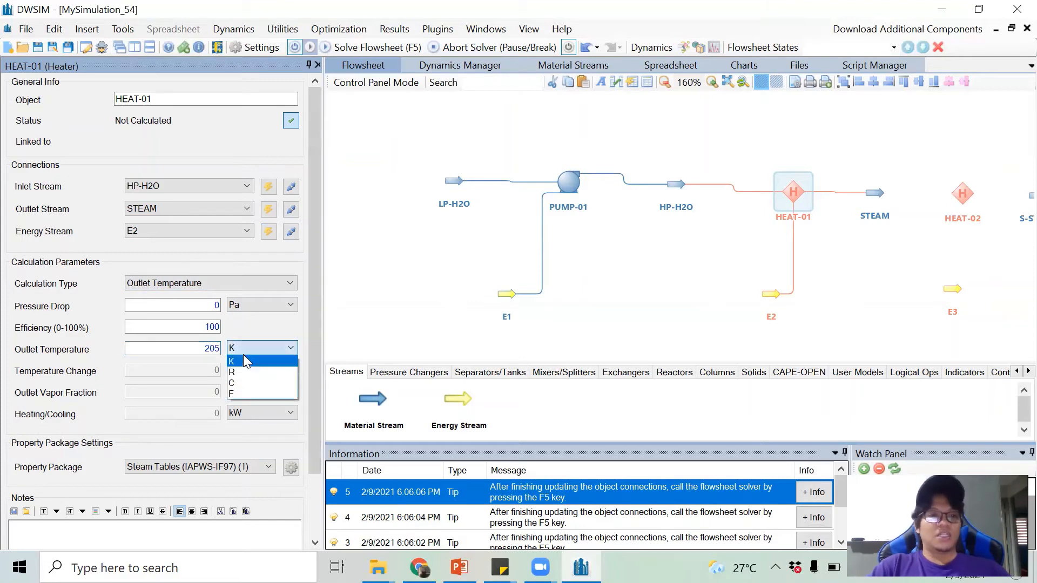
{"action": "left_click", "coordinate": [241, 384]}
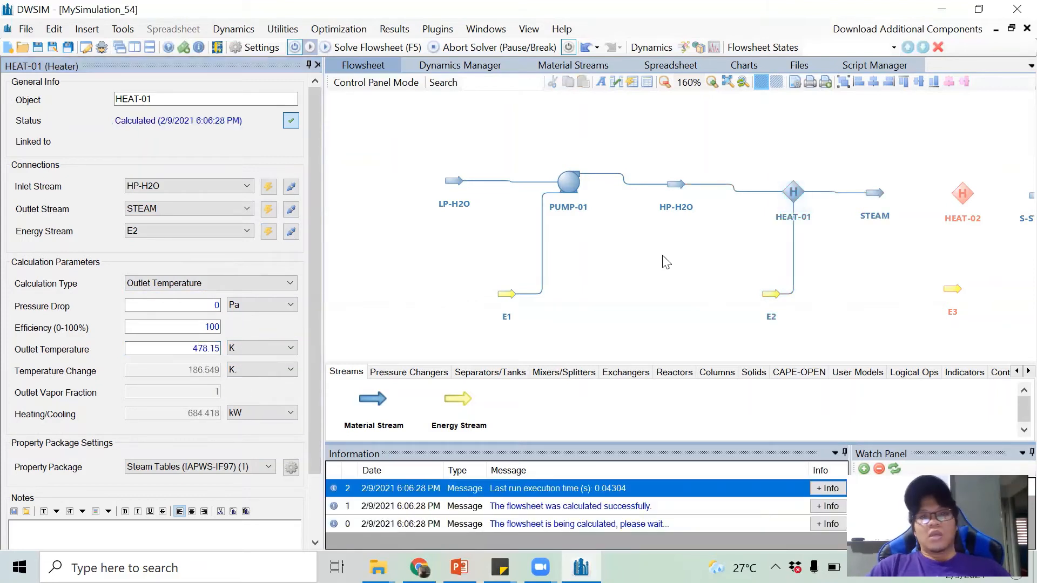
- Connect HEAT-02 with STEAM as inlet stream, S-STEAM as outlet stream and E3 as energy stream
{"action": "left_click_drag", "start_coordinate": [666, 262], "coordinate": [533, 249]}
{"action": "left_click", "coordinate": [830, 184]}
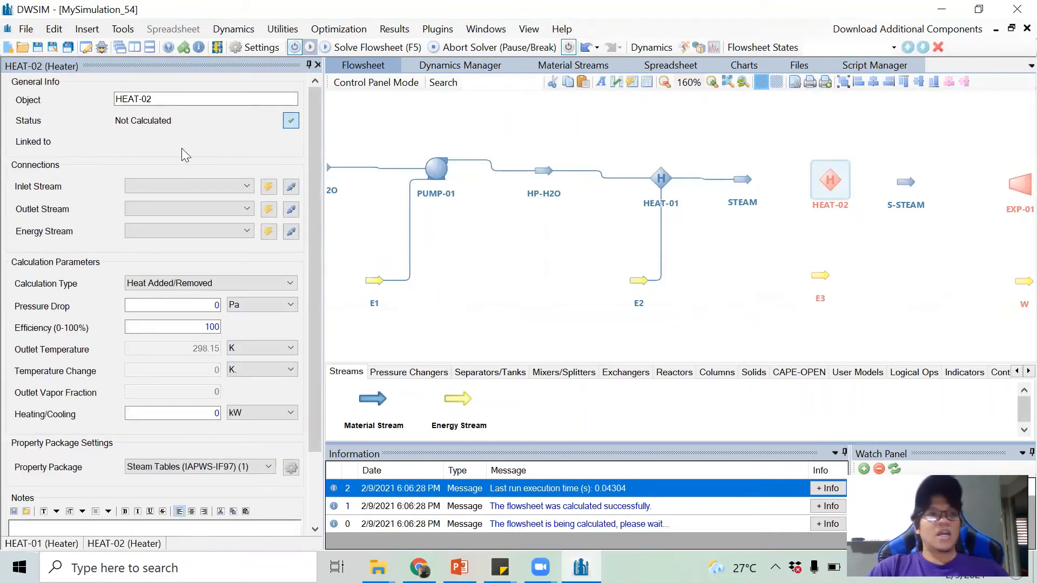
{"action": "left_click", "coordinate": [187, 186]}
{"action": "left_click", "coordinate": [176, 220]}
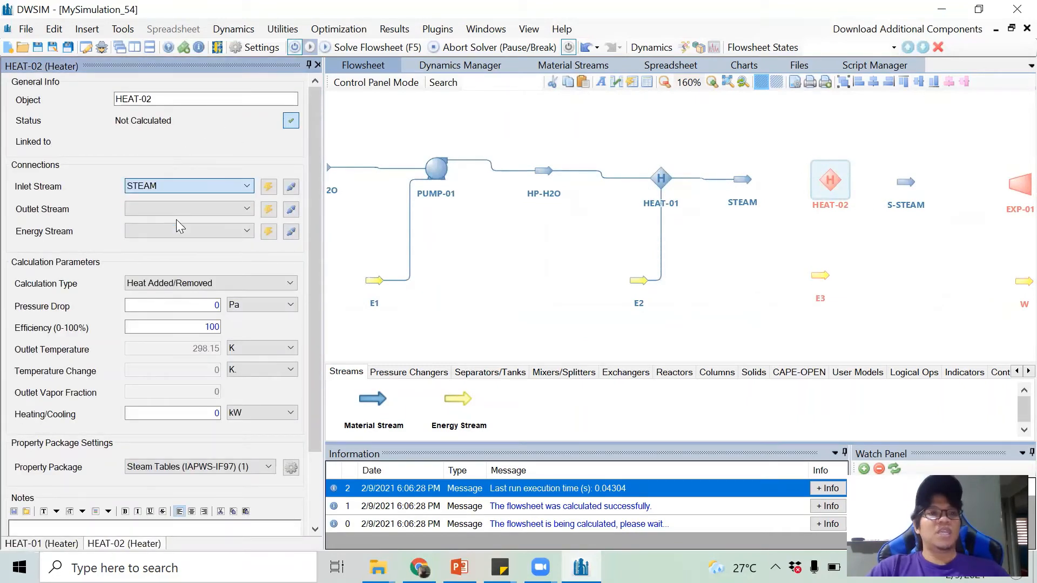
{"action": "left_click", "coordinate": [181, 206]}
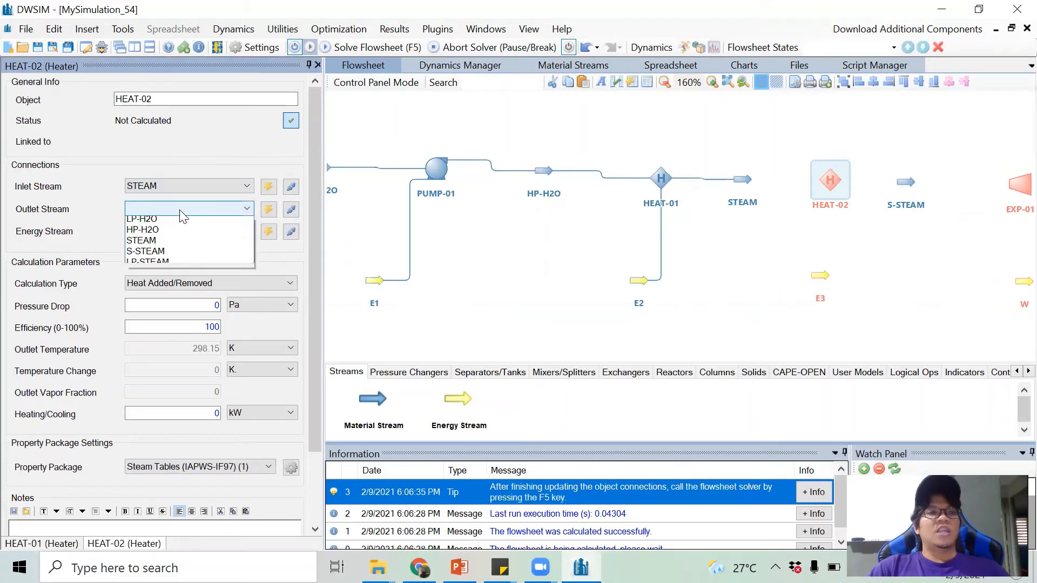
{"action": "left_click", "coordinate": [168, 255]}
{"action": "left_click", "coordinate": [169, 236]}
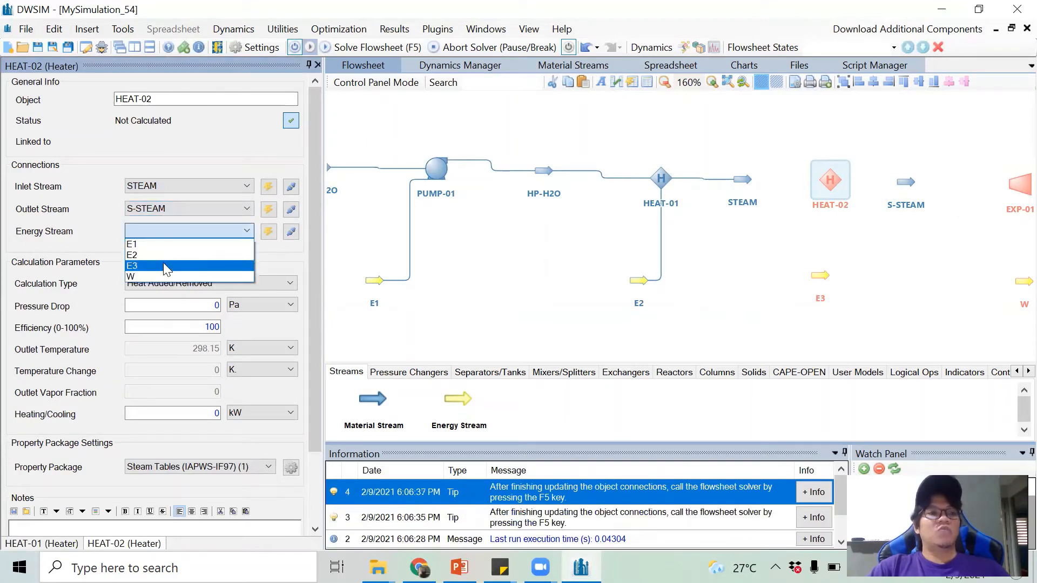
{"action": "left_click", "coordinate": [163, 263]}
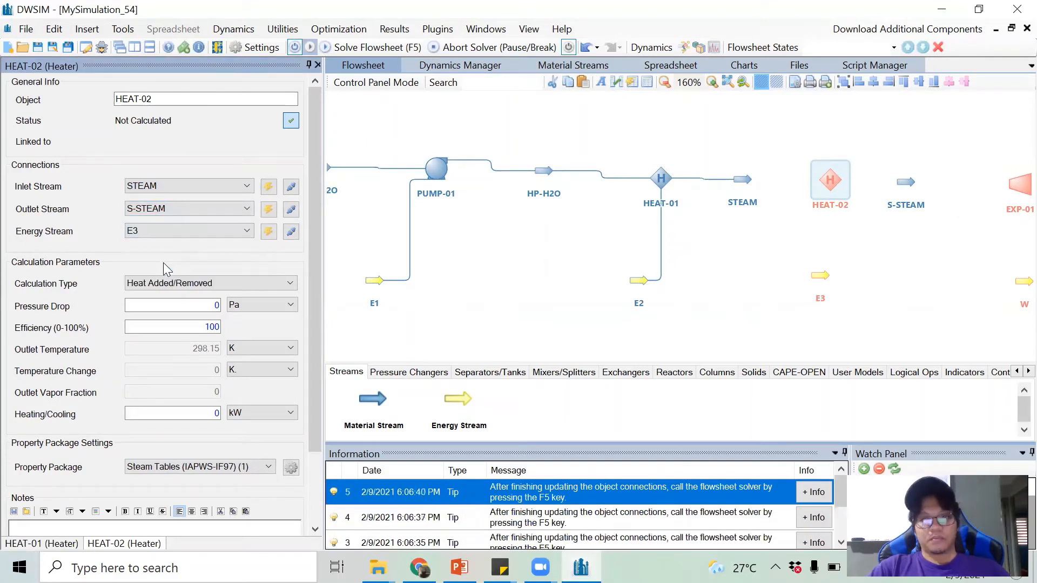
- Change the calculation type of HEAT-02 to Outlet Temperature and set the outlet temperature to 287.8 °C
{"action": "left_click", "coordinate": [186, 291]}
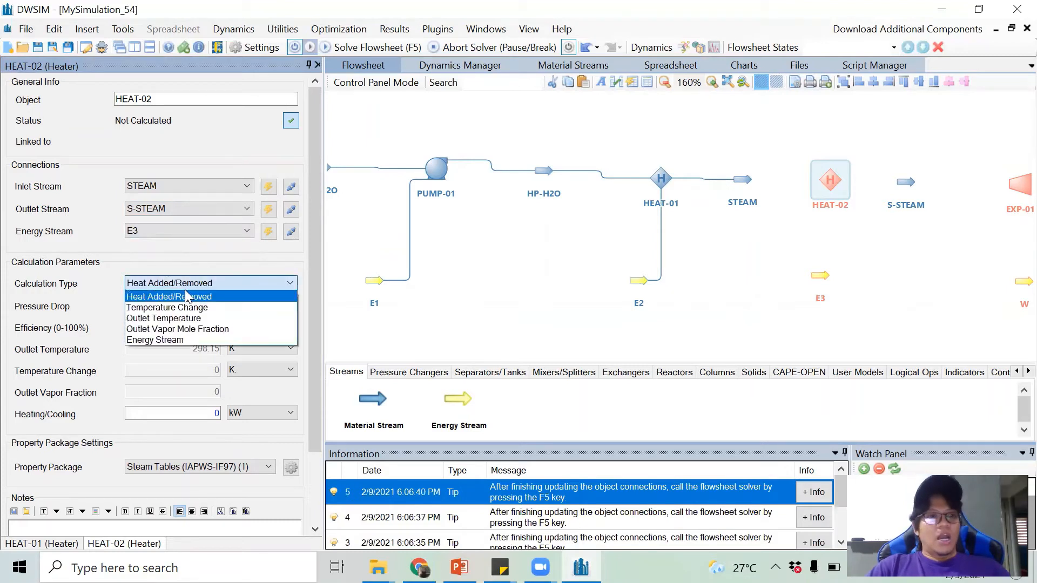
{"action": "left_click", "coordinate": [179, 317]}
{"action": "left_click_drag", "start_coordinate": [178, 344], "coordinate": [236, 356]}
{"action": "type", "text": "287"}
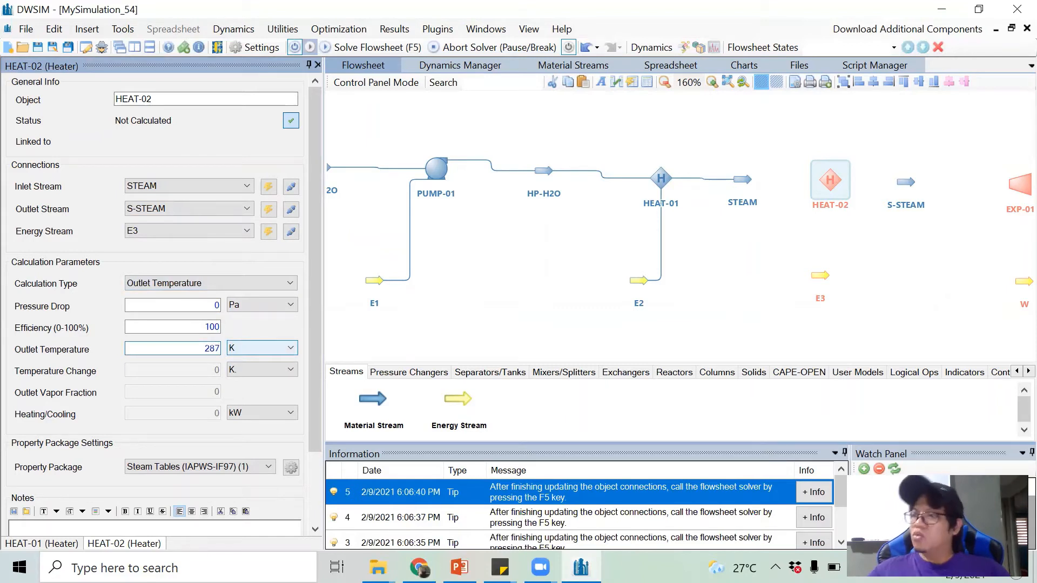
{"action": "type", "text": ".8"}
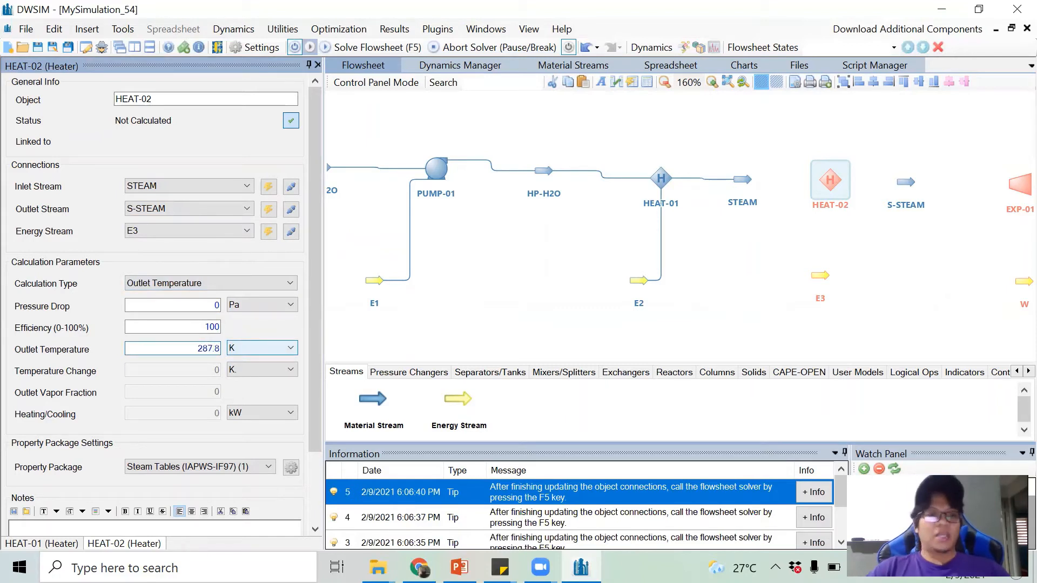
{"action": "left_click", "coordinate": [246, 349]}
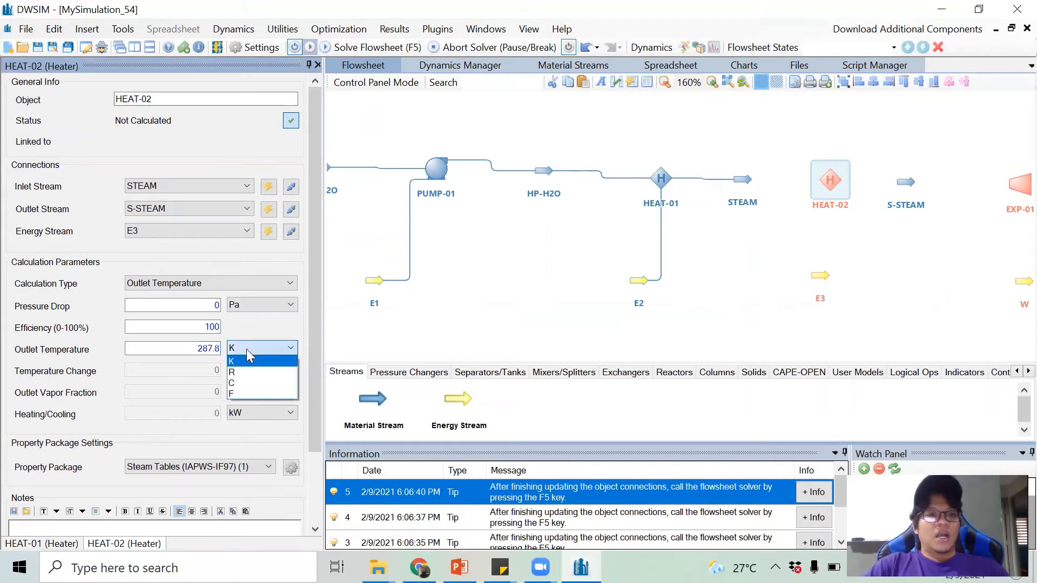
{"action": "left_click", "coordinate": [243, 387]}
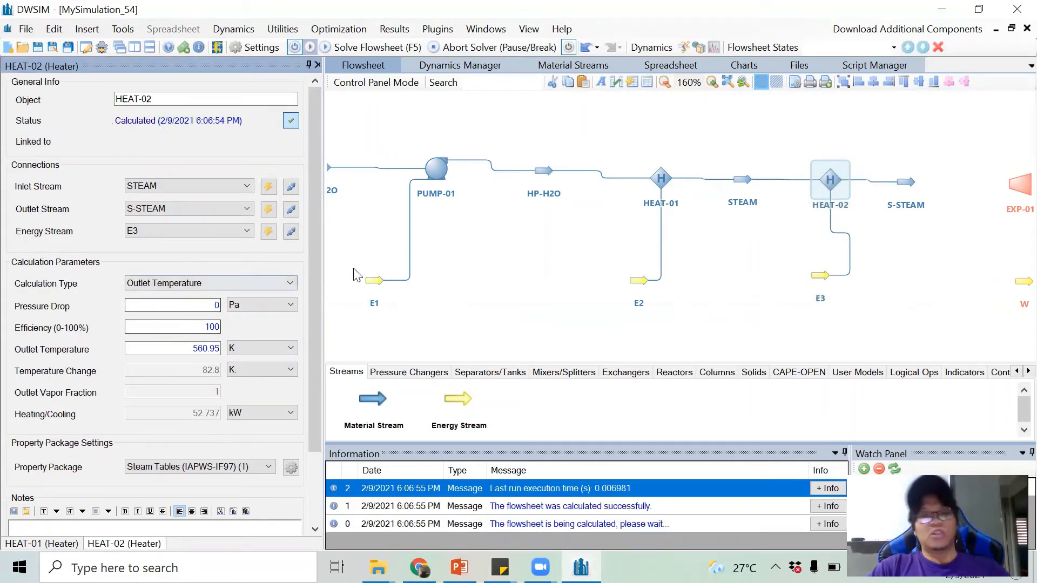
- Connect EXP-01 with S-STEAM as inlet stream, LP-STEAM as outlet stream and W as energy stream
{"action": "left_click_drag", "start_coordinate": [716, 260], "coordinate": [469, 241]}
{"action": "left_click", "coordinate": [780, 162]}
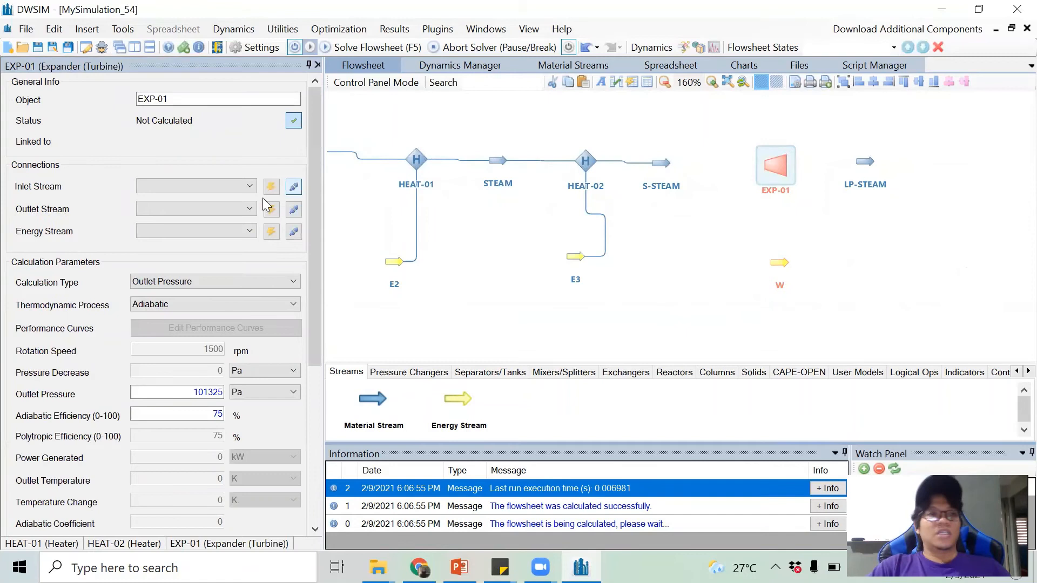
{"action": "left_click", "coordinate": [216, 186]}
{"action": "left_click", "coordinate": [190, 232]}
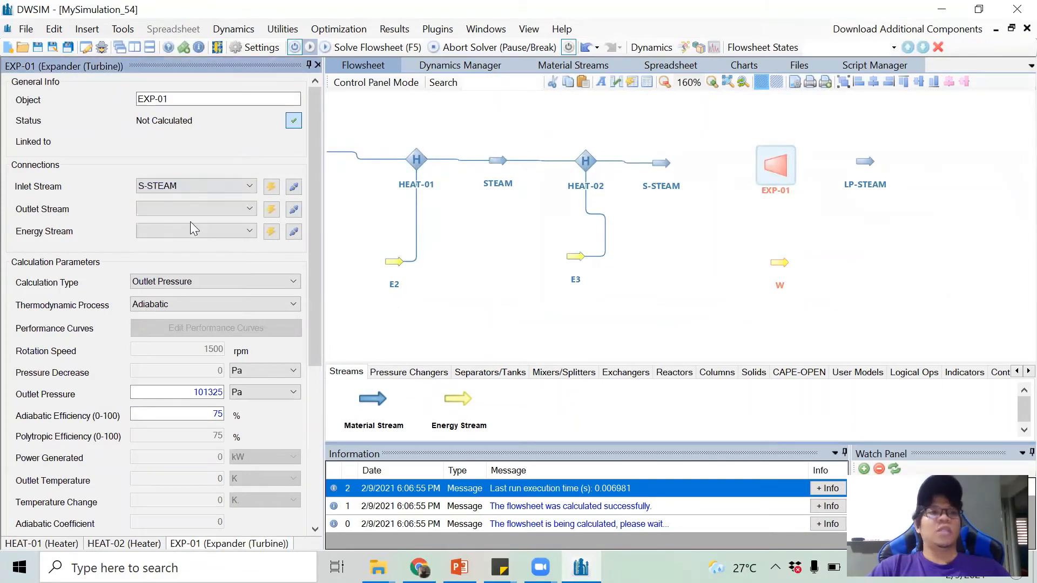
{"action": "left_click", "coordinate": [193, 206]}
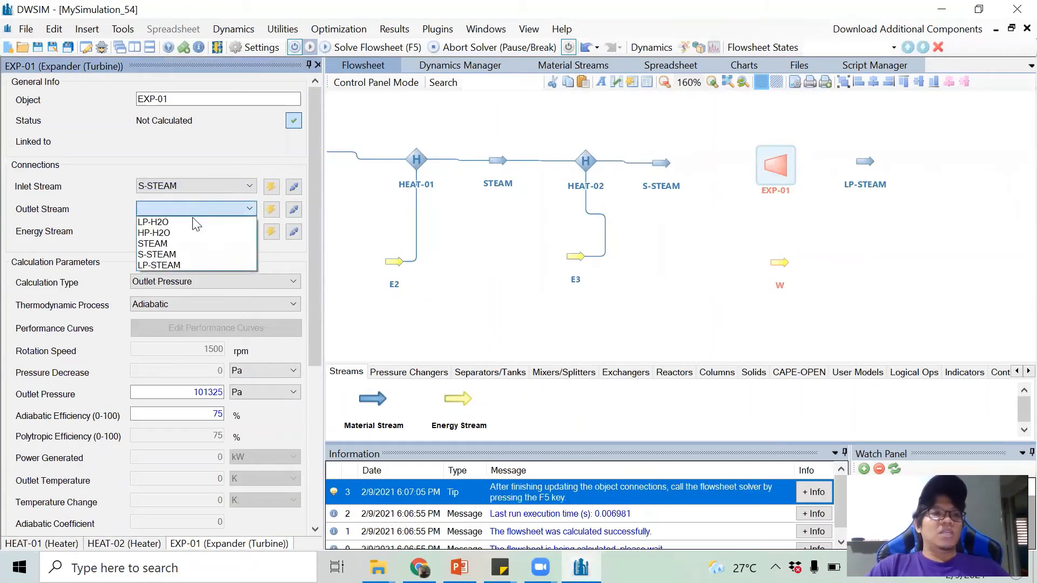
{"action": "left_click", "coordinate": [178, 264]}
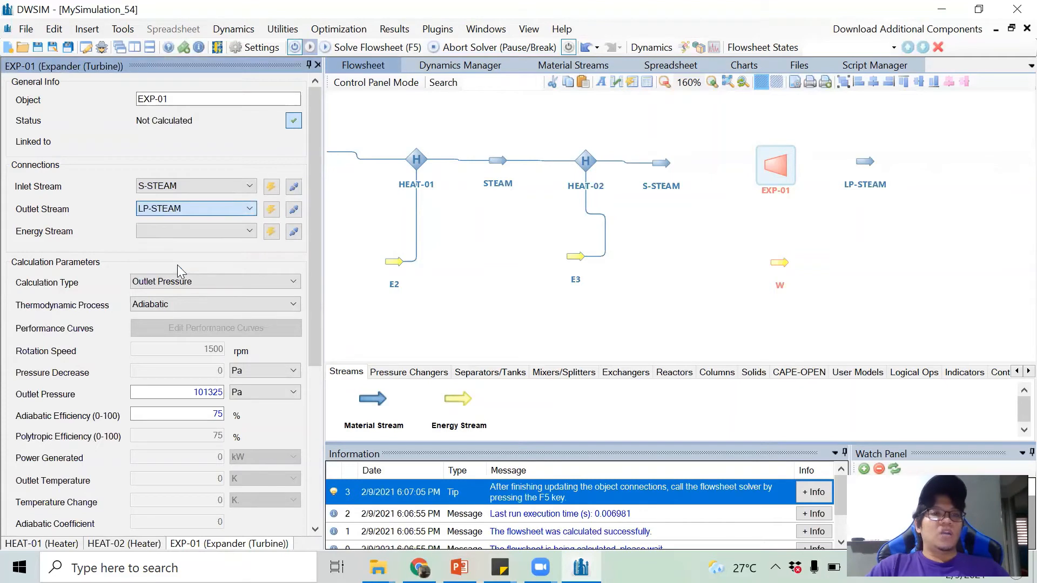
{"action": "left_click", "coordinate": [183, 232]}
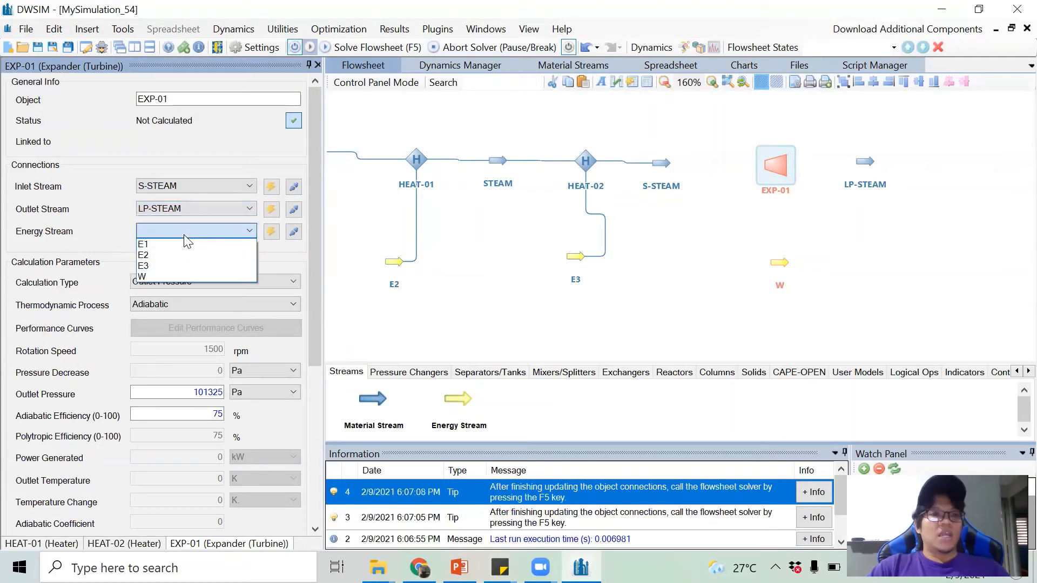
{"action": "left_click", "coordinate": [181, 277]}
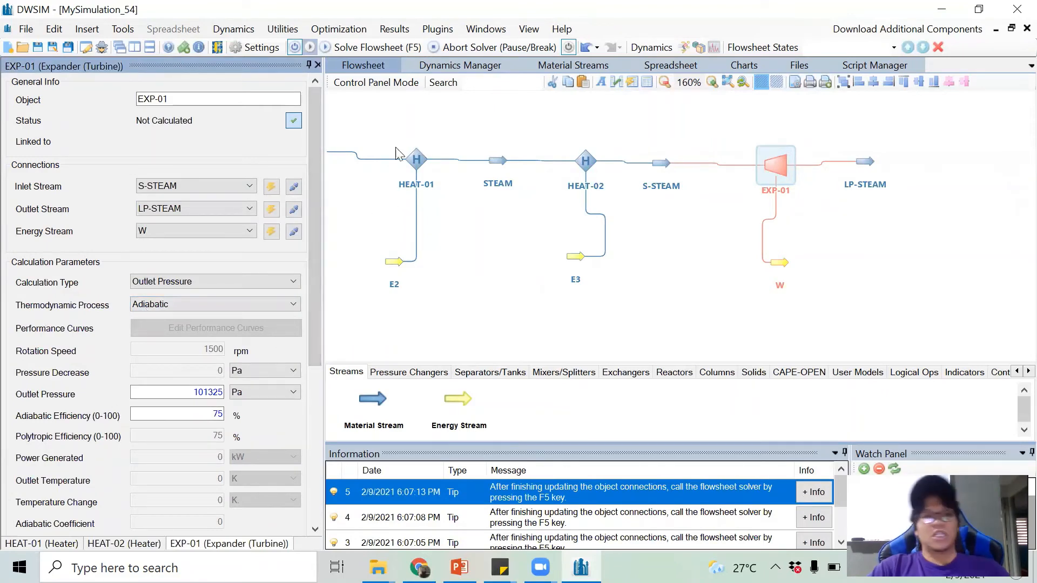
- Close the open property editors of the expander and heaters and solve the whole flowsheet
{"action": "left_click", "coordinate": [360, 115]}
{"action": "left_click", "coordinate": [317, 65]}
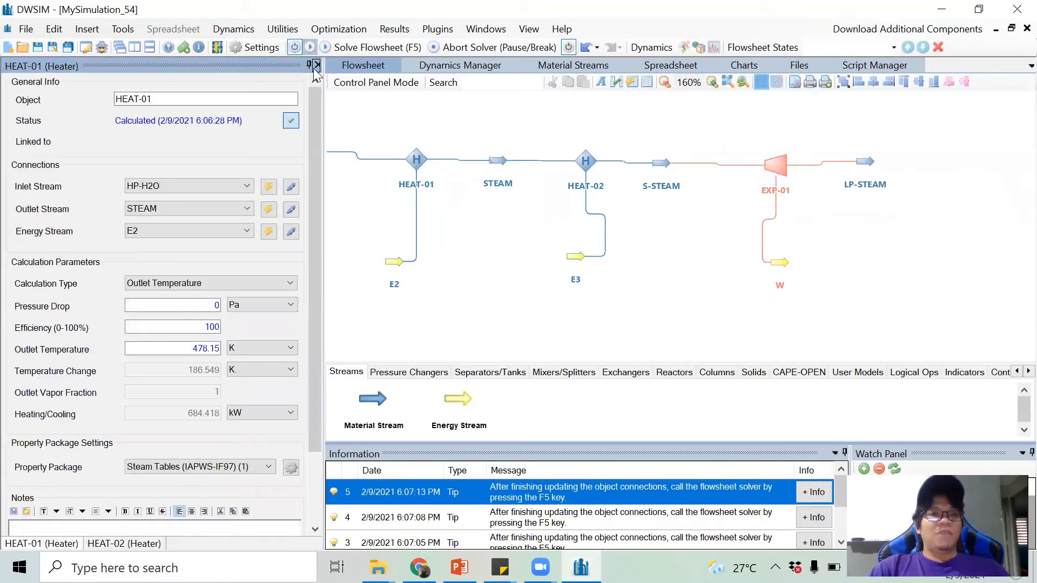
{"action": "left_click", "coordinate": [316, 65]}
{"action": "left_click_drag", "start_coordinate": [270, 119], "coordinate": [520, 141]}
{"action": "scroll", "coordinate": [401, 218], "scroll_direction": "up", "scroll_amount": 3}
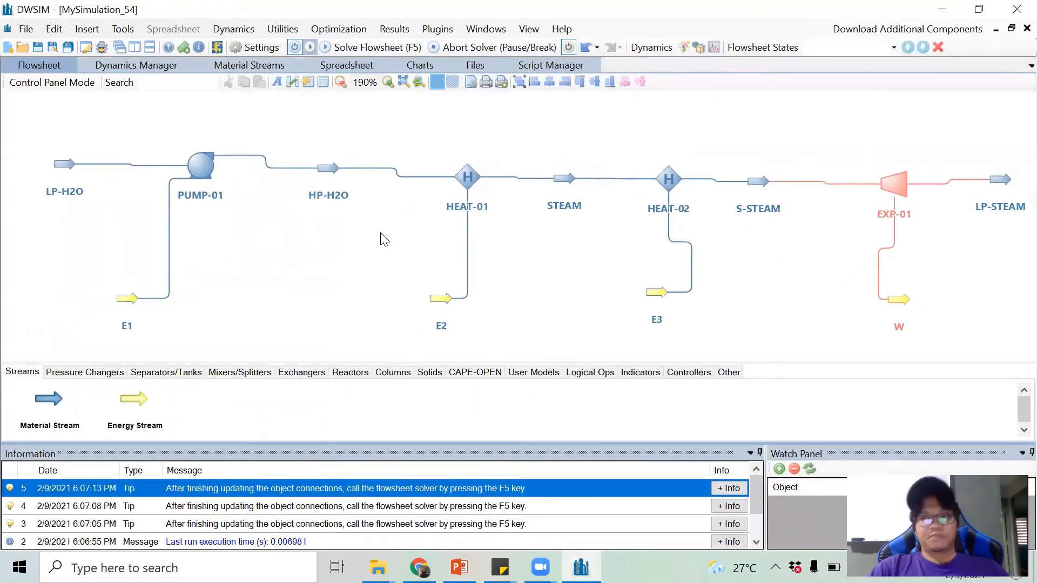
{"action": "left_click", "coordinate": [359, 47]}
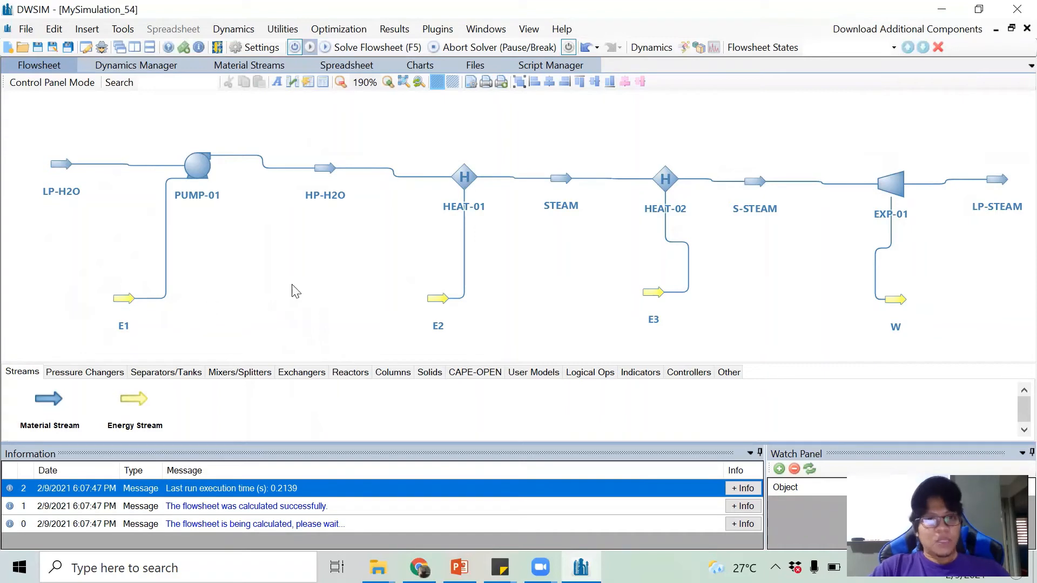
- Generate a simulation report for all energy streams and examine the energy flows of E1, E2, E3 and W
{"action": "left_click", "coordinate": [385, 30]}
{"action": "left_click", "coordinate": [400, 46]}
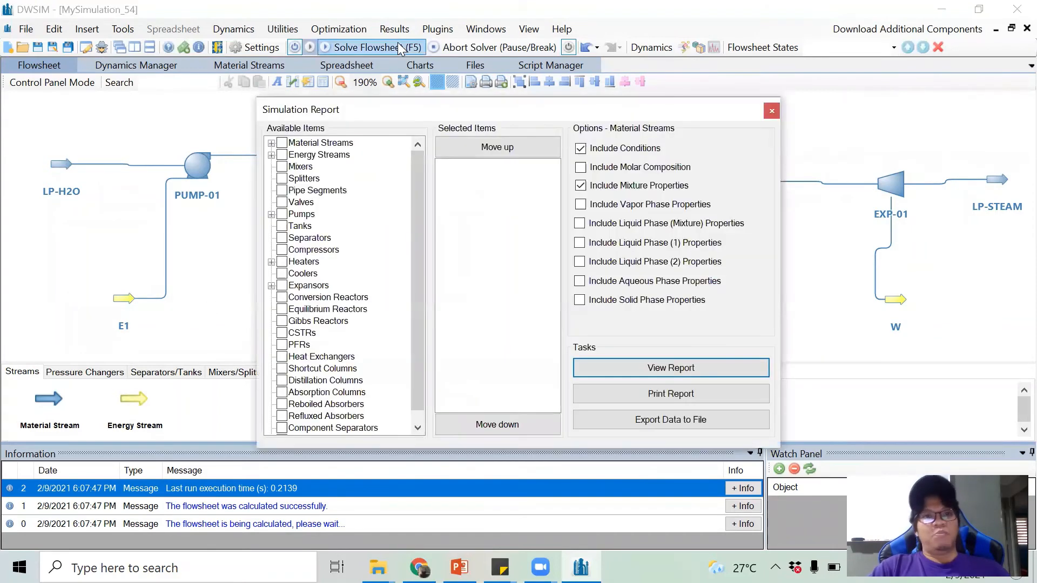
{"action": "left_click", "coordinate": [282, 155]}
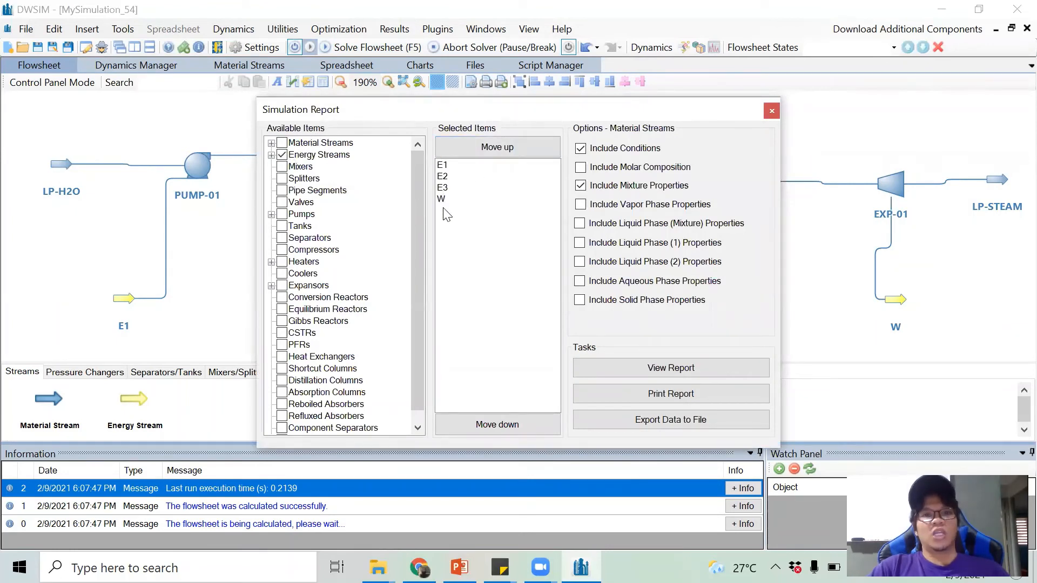
{"action": "left_click", "coordinate": [651, 368]}
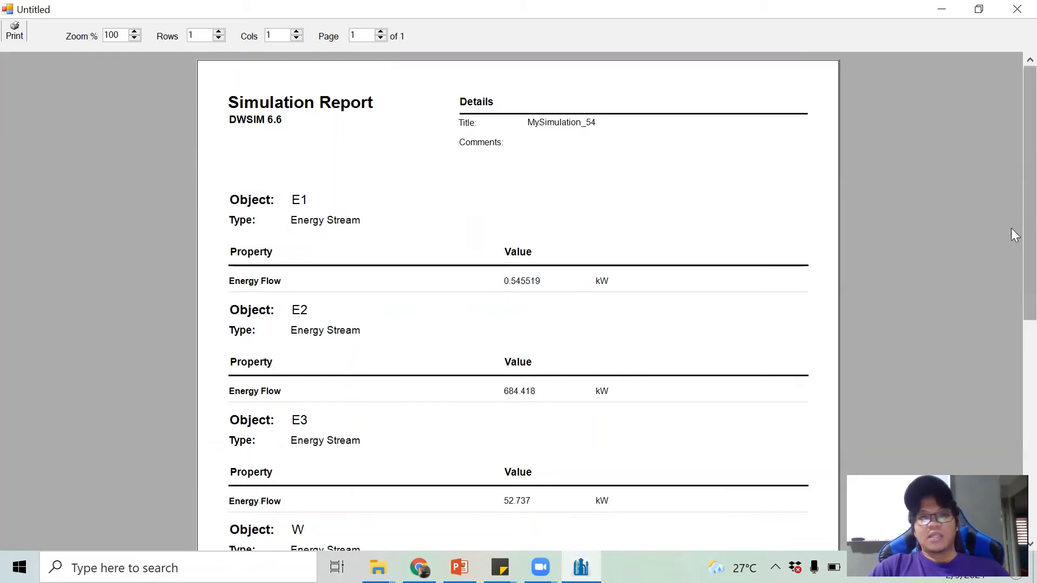
{"action": "left_click_drag", "start_coordinate": [1014, 235], "coordinate": [1011, 359]}
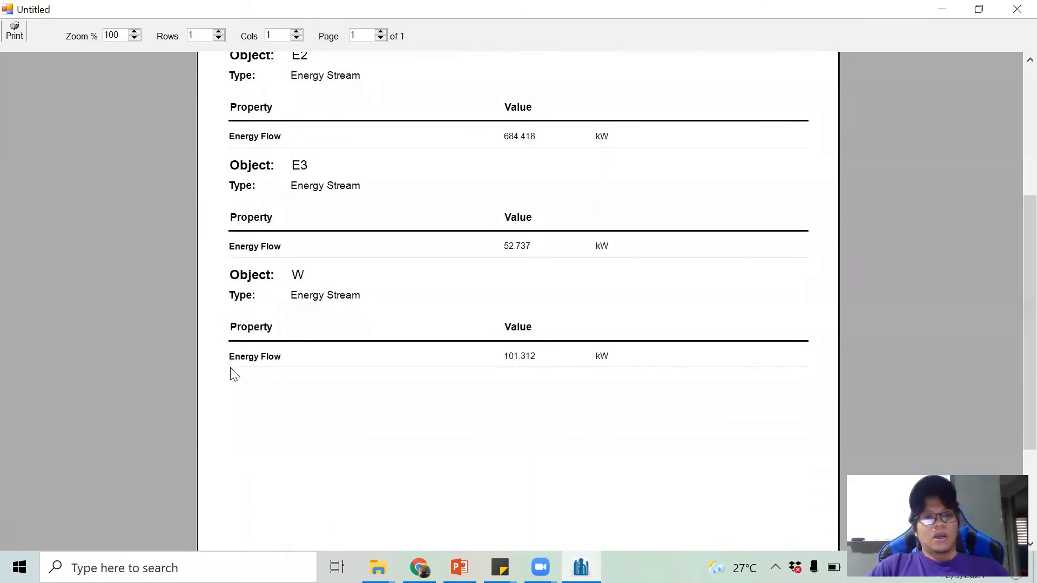